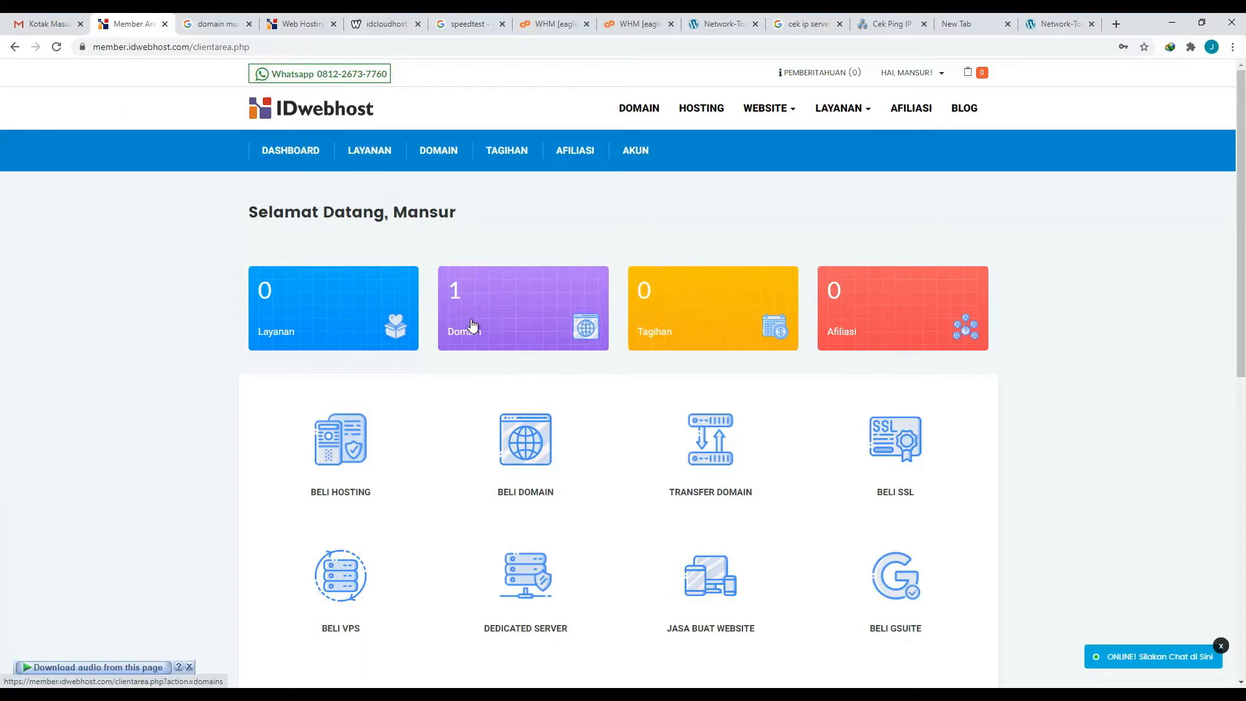
# - Open the account's domain list and visit suhu.site from it in a separate tab
pyautogui.click(472, 325)
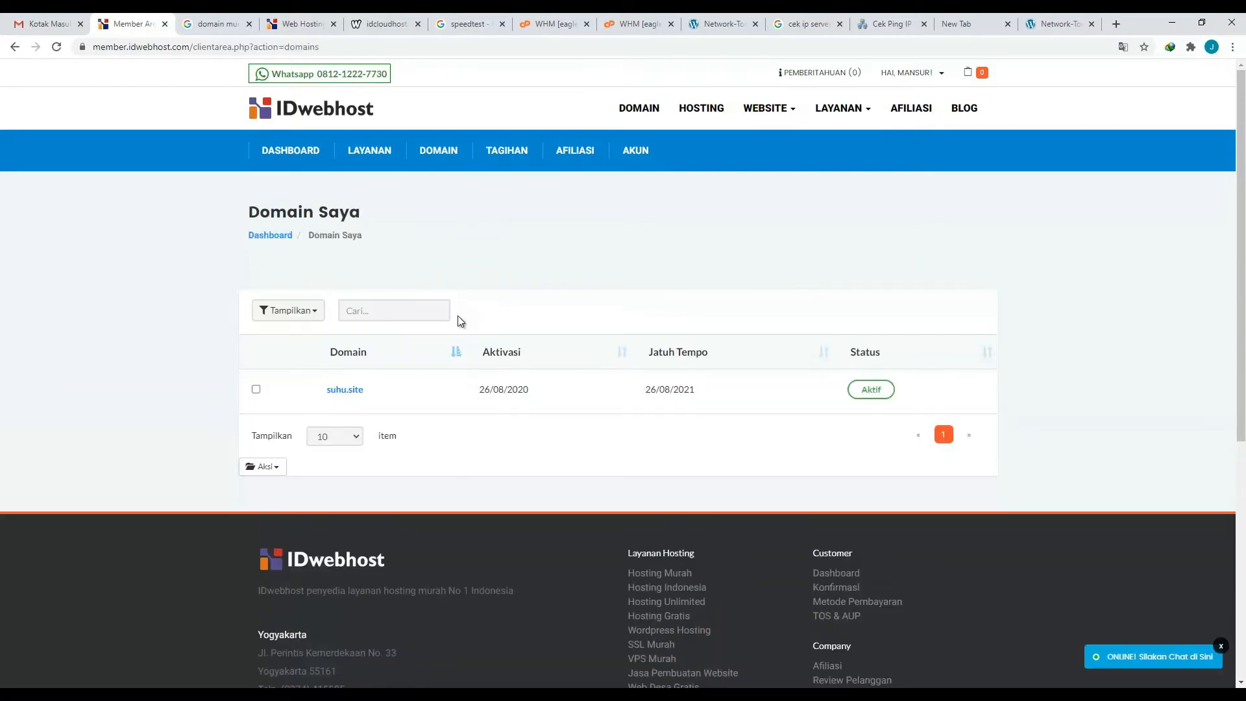
pyautogui.moveTo(368, 389); pyautogui.dragTo(327, 391)
pyautogui.rightClick(328, 392)
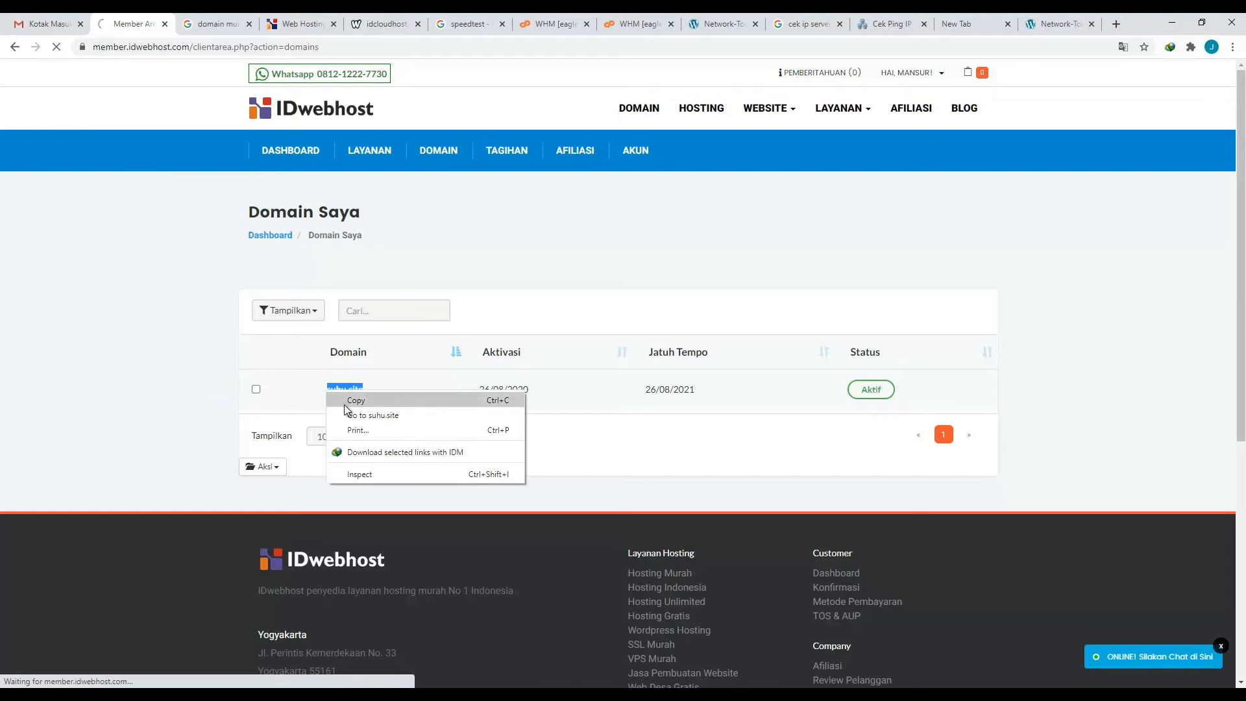
pyautogui.click(352, 414)
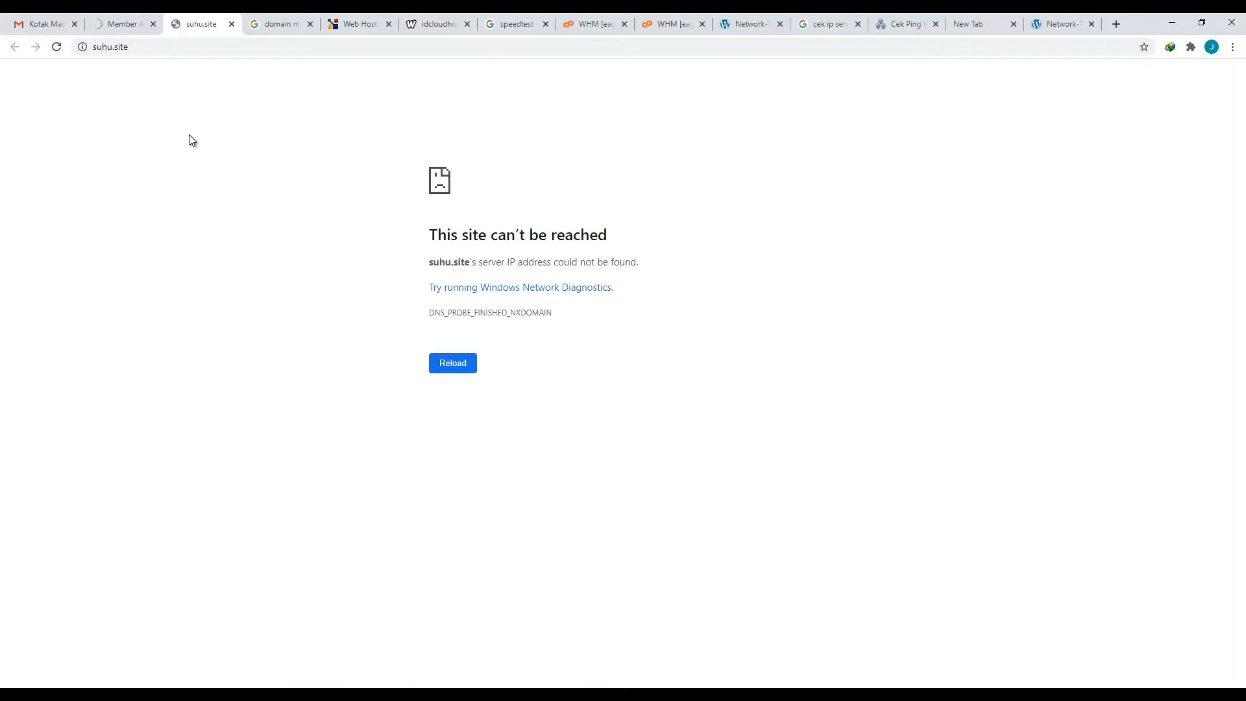
# - Return to the member area and open the nameserver settings for suhu.site
pyautogui.click(137, 22)
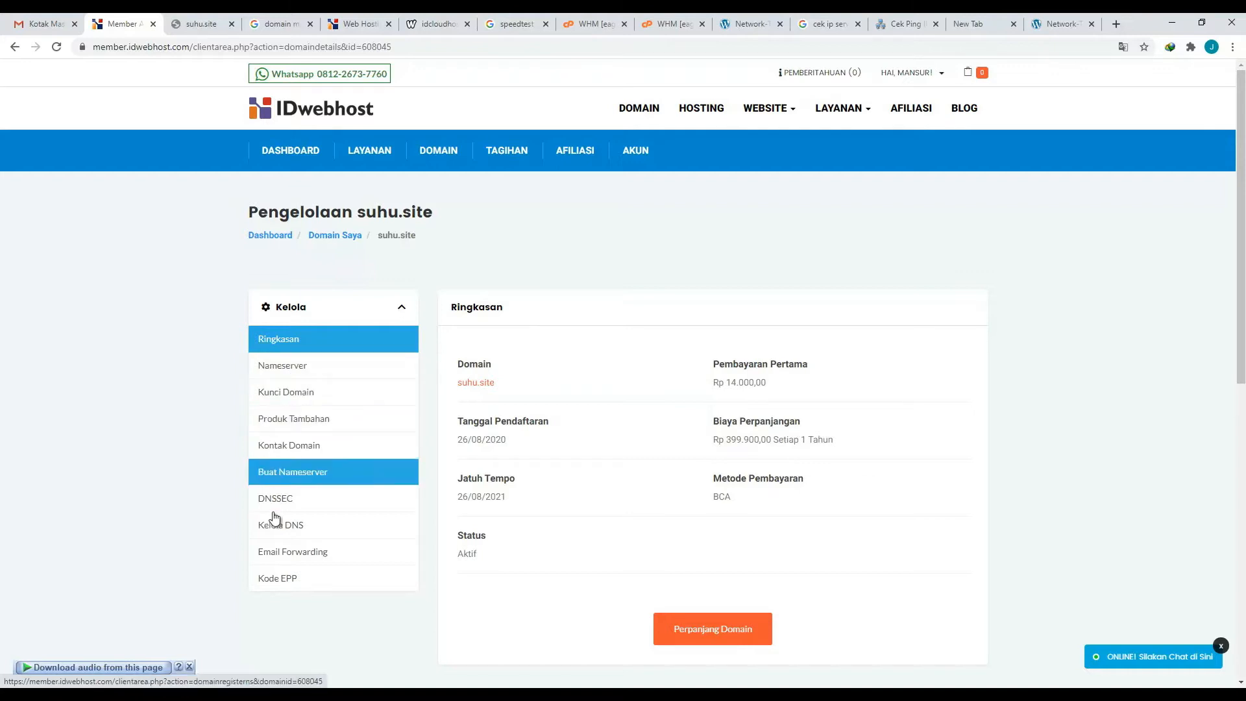
pyautogui.click(288, 372)
pyautogui.click(477, 430)
pyautogui.moveTo(742, 455); pyautogui.dragTo(574, 470)
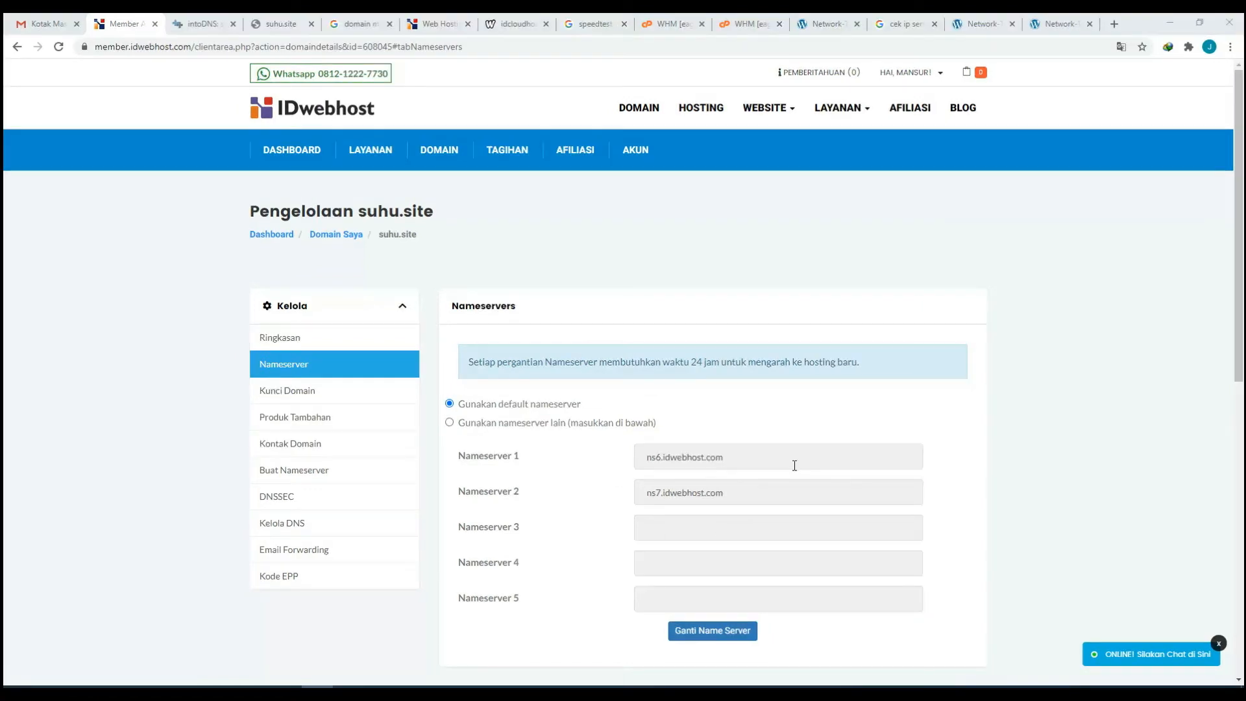
# - Choose to use other nameservers for suhu.site and set Nameserver 1 to dns1.leafcloud.net
pyautogui.click(449, 423)
pyautogui.moveTo(746, 458); pyautogui.dragTo(593, 467)
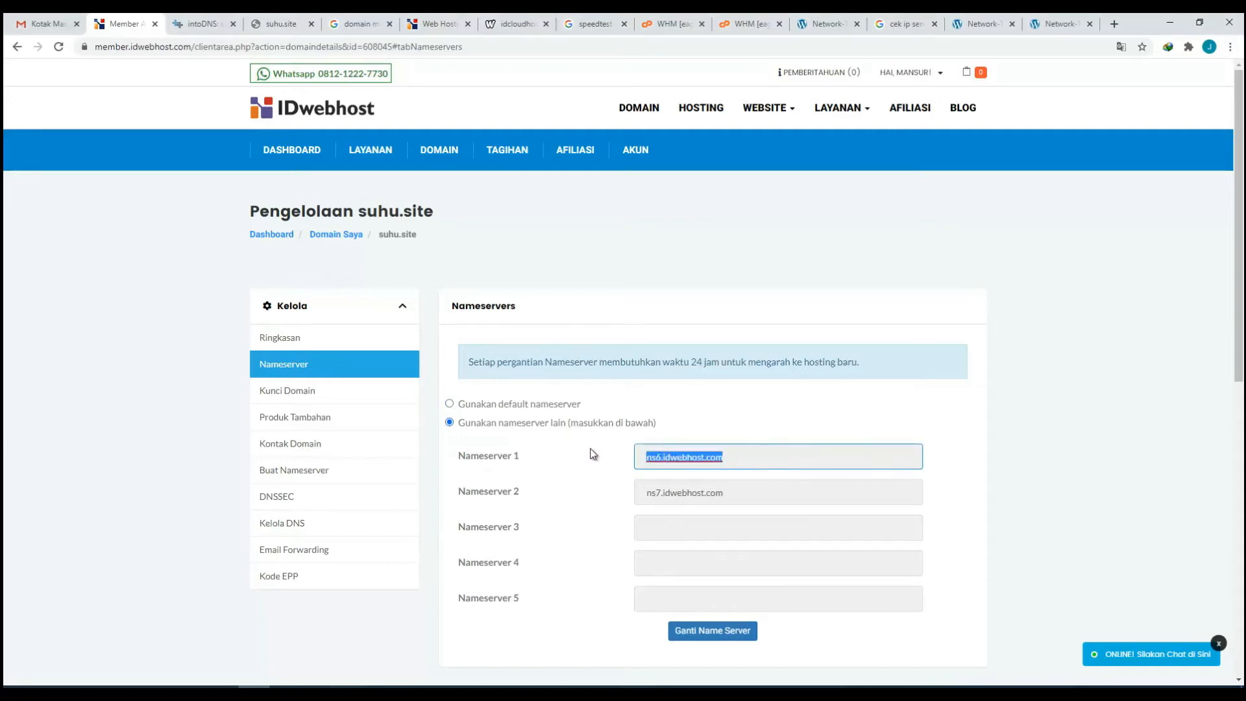
pyautogui.write('dns1.leafcloud.net')
# - Set Nameserver 2 to dns2.leafcloud.net and submit the nameserver change
pyautogui.moveTo(730, 493); pyautogui.dragTo(598, 512)
pyautogui.write('dns1.leafcloud.net')
pyautogui.click(667, 493)
pyautogui.press('BackSpace')
pyautogui.write('2')
pyautogui.click(659, 522)
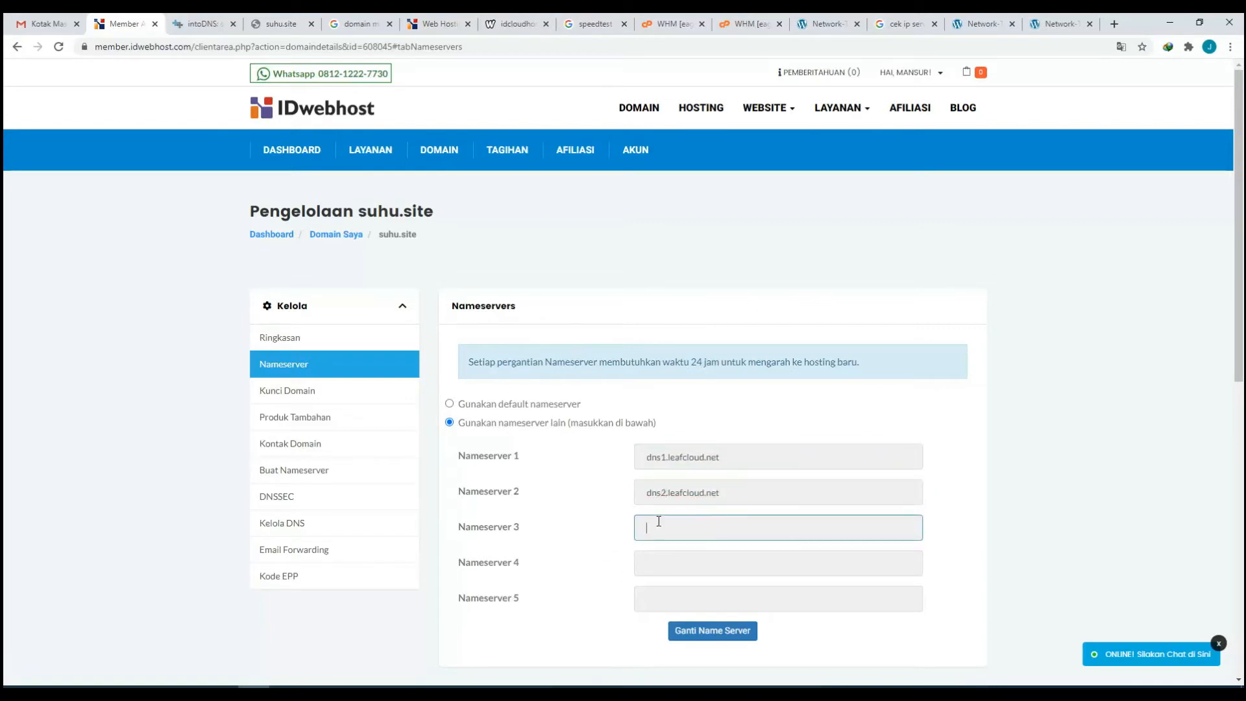
pyautogui.click(677, 639)
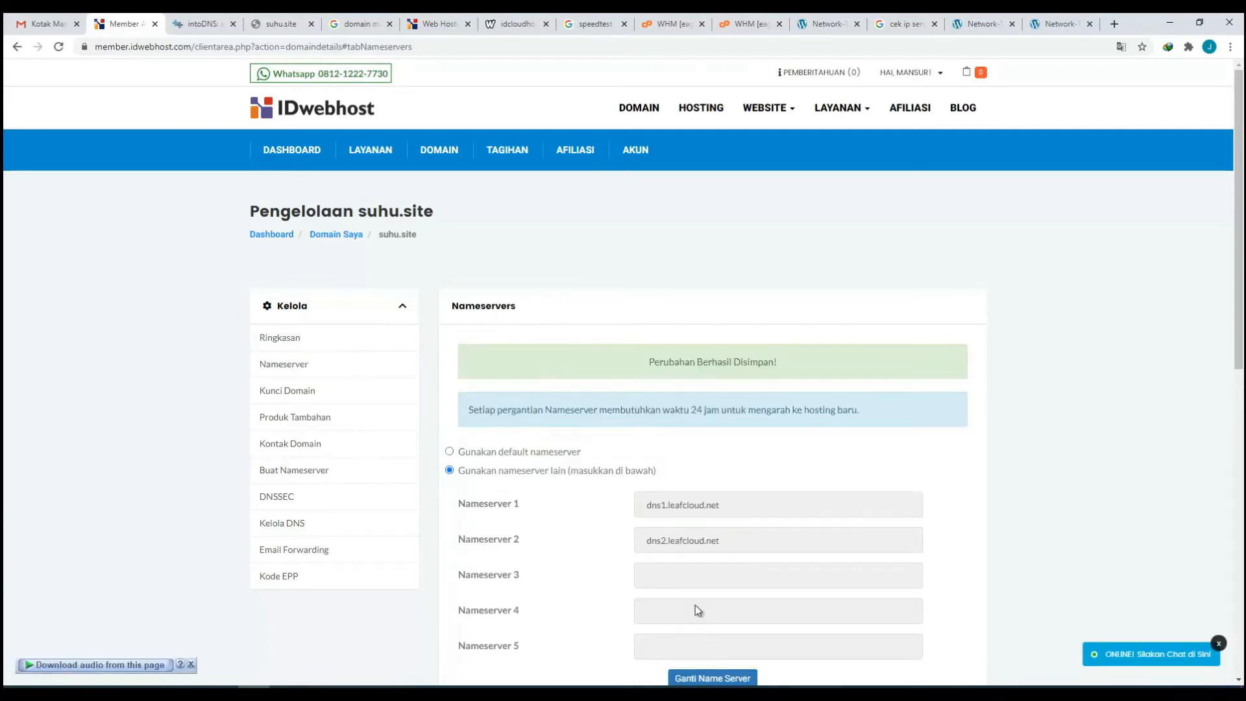
# - Read the notices shown above the nameserver options
pyautogui.moveTo(644, 364); pyautogui.dragTo(788, 354)
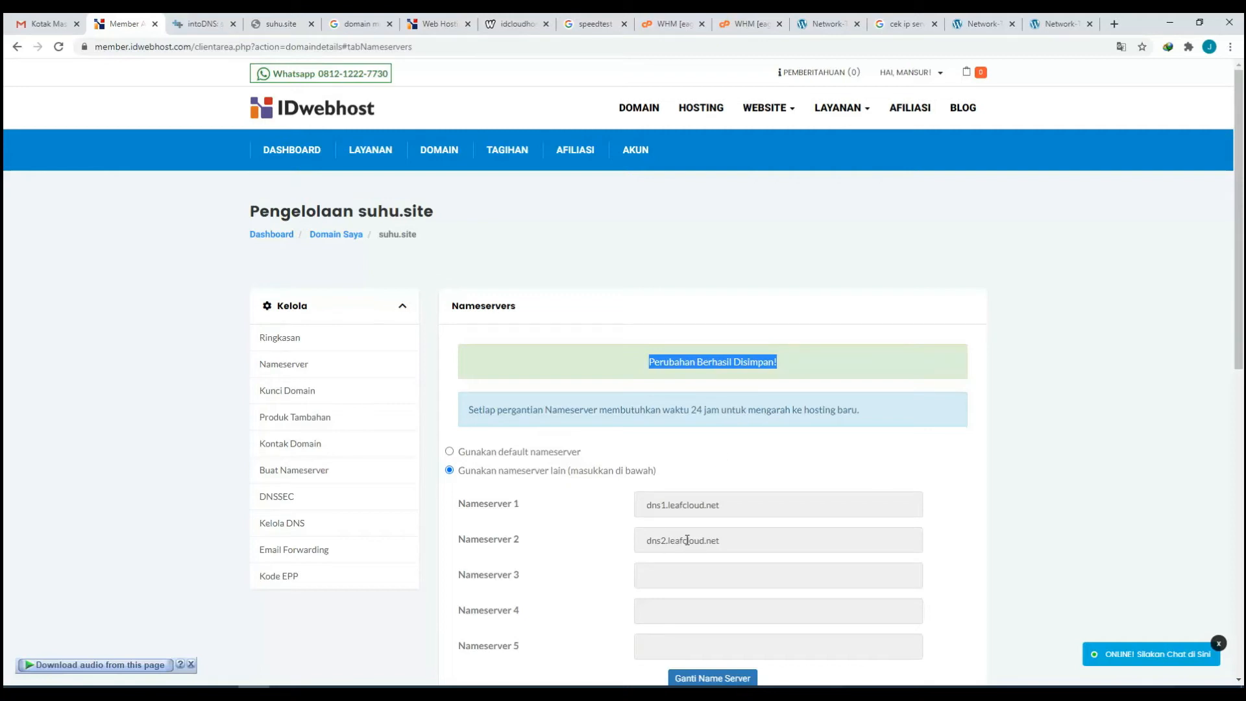
pyautogui.moveTo(468, 409); pyautogui.dragTo(887, 421)
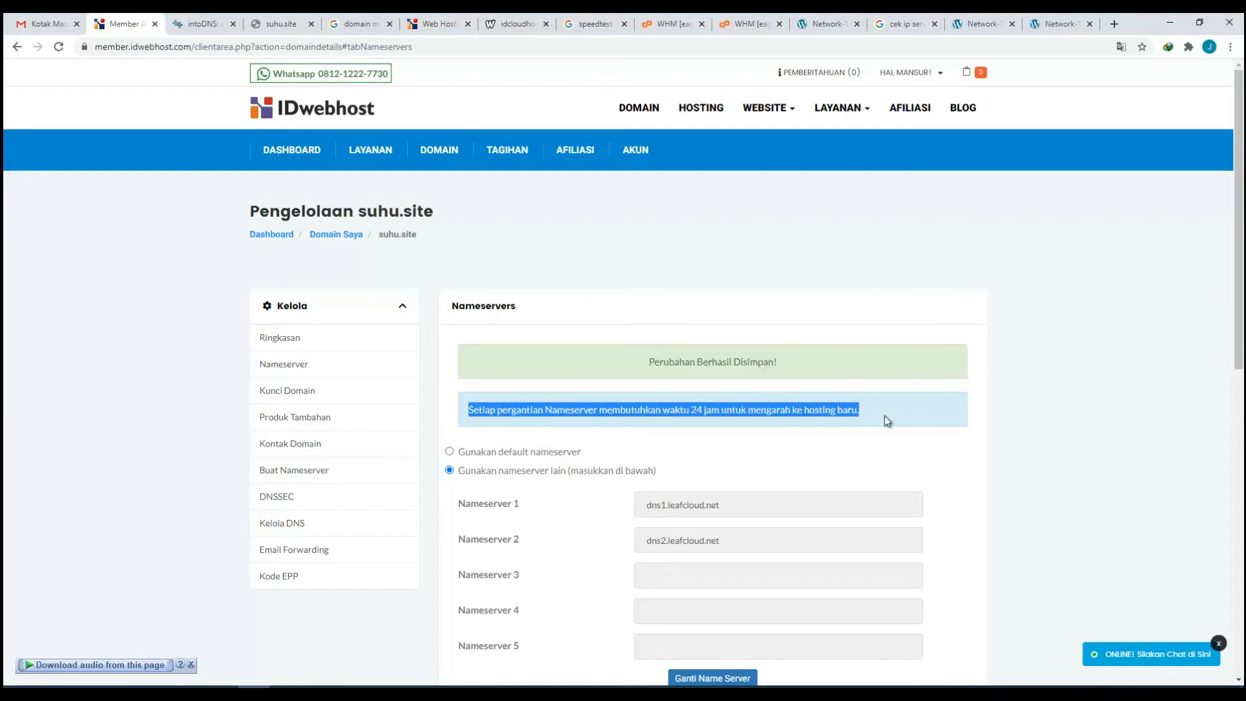
pyautogui.click(748, 413)
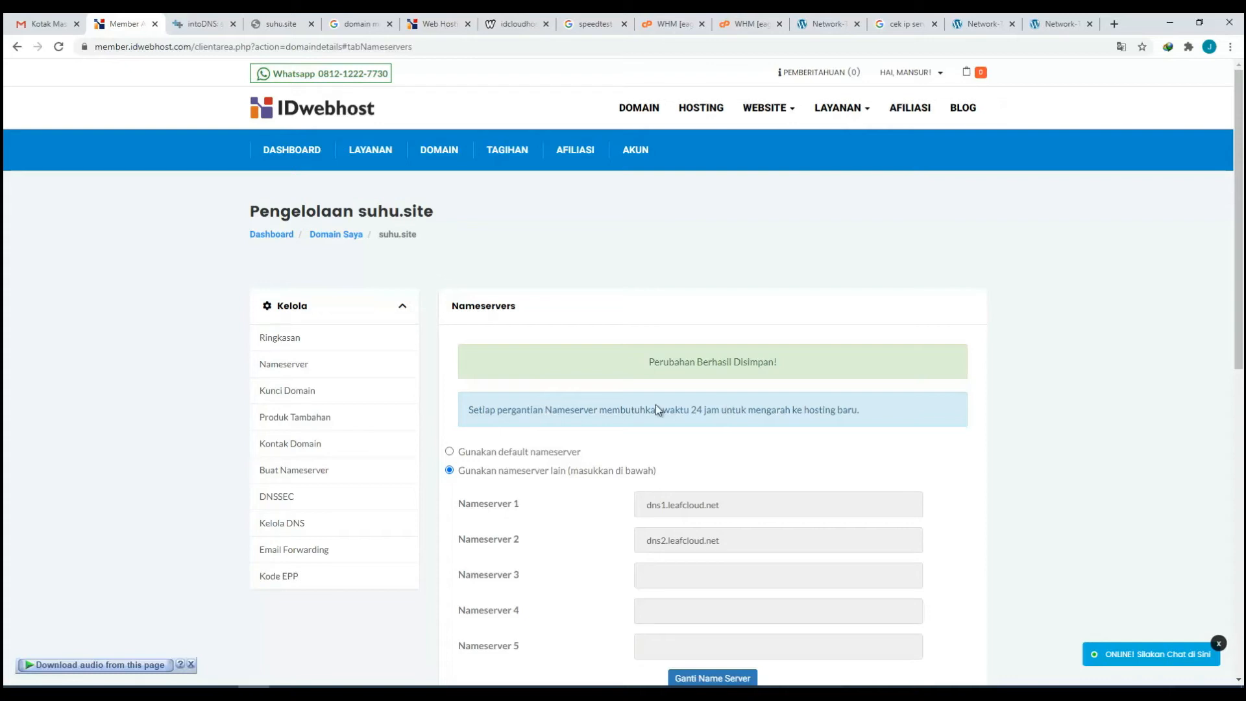
# - Copy the domain name suhu.site and load it in the neighbouring intoDNS tab to check whether the site responds
pyautogui.moveTo(428, 237); pyautogui.dragTo(378, 235)
pyautogui.hotkey('ctrl', 'c')
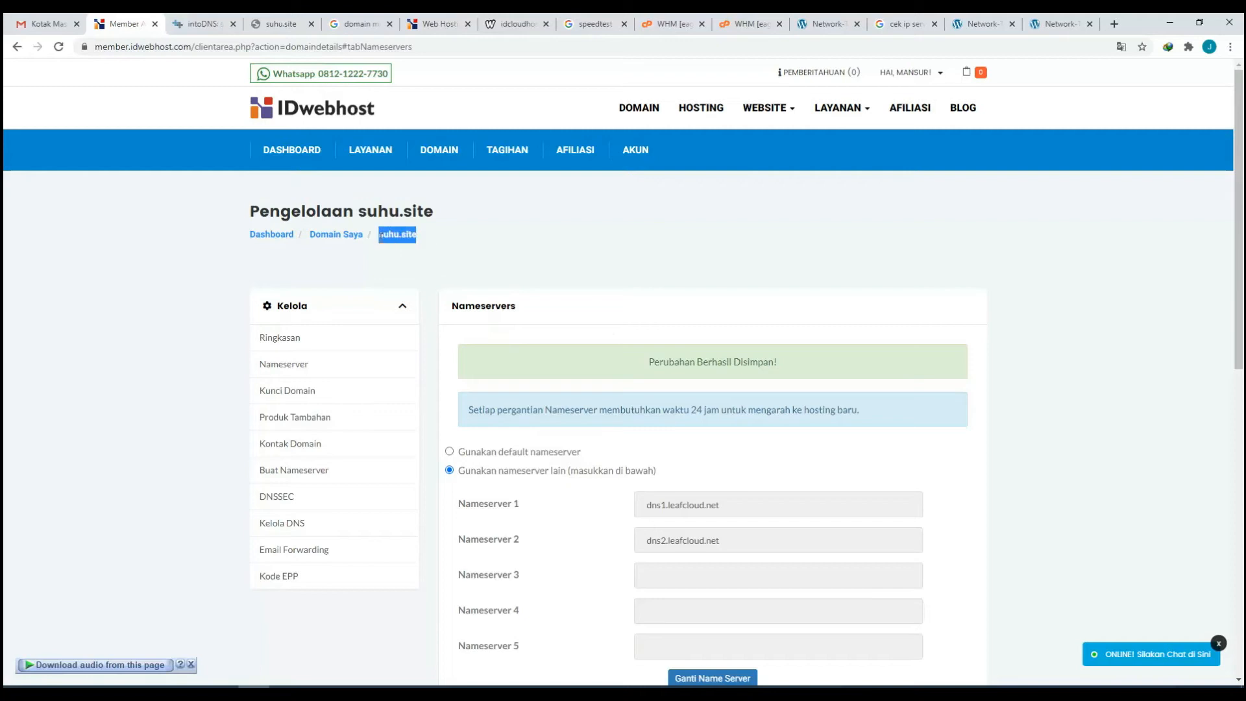
pyautogui.click(227, 24)
pyautogui.click(237, 43)
pyautogui.hotkey('ctrl', 'v')
pyautogui.press('Return')
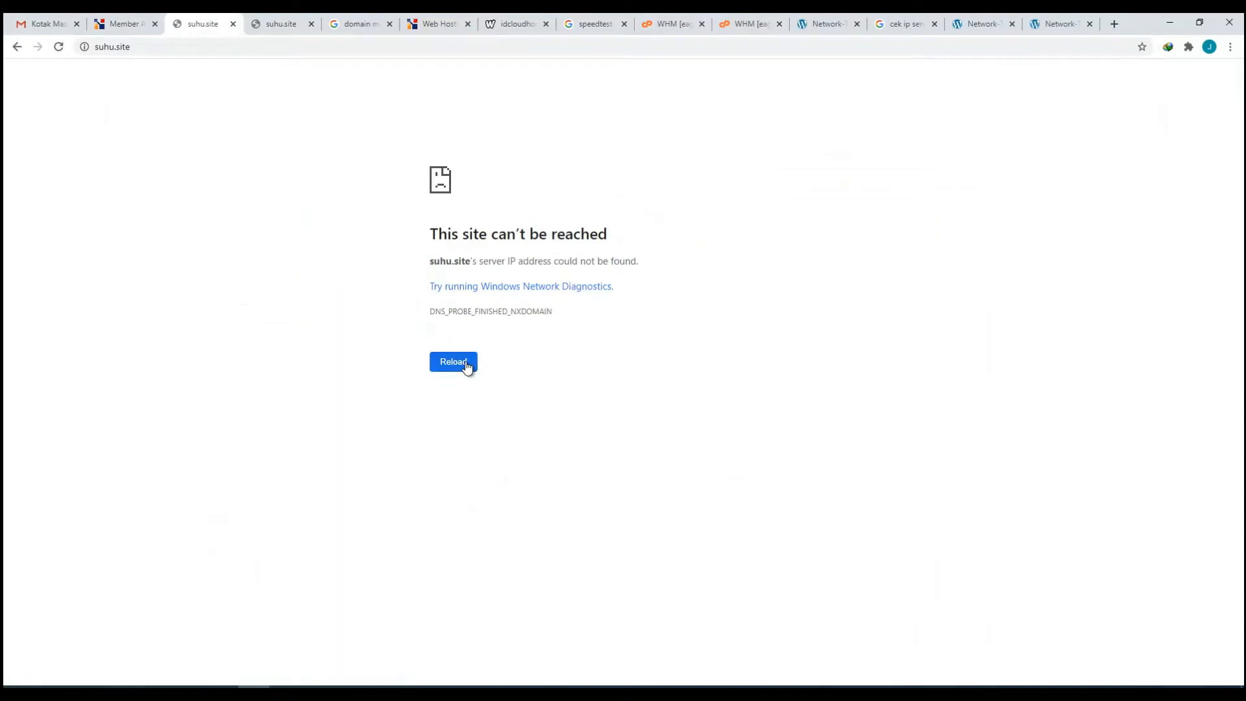
# - Open intodns.com in the other suhu.site tab
pyautogui.click(284, 24)
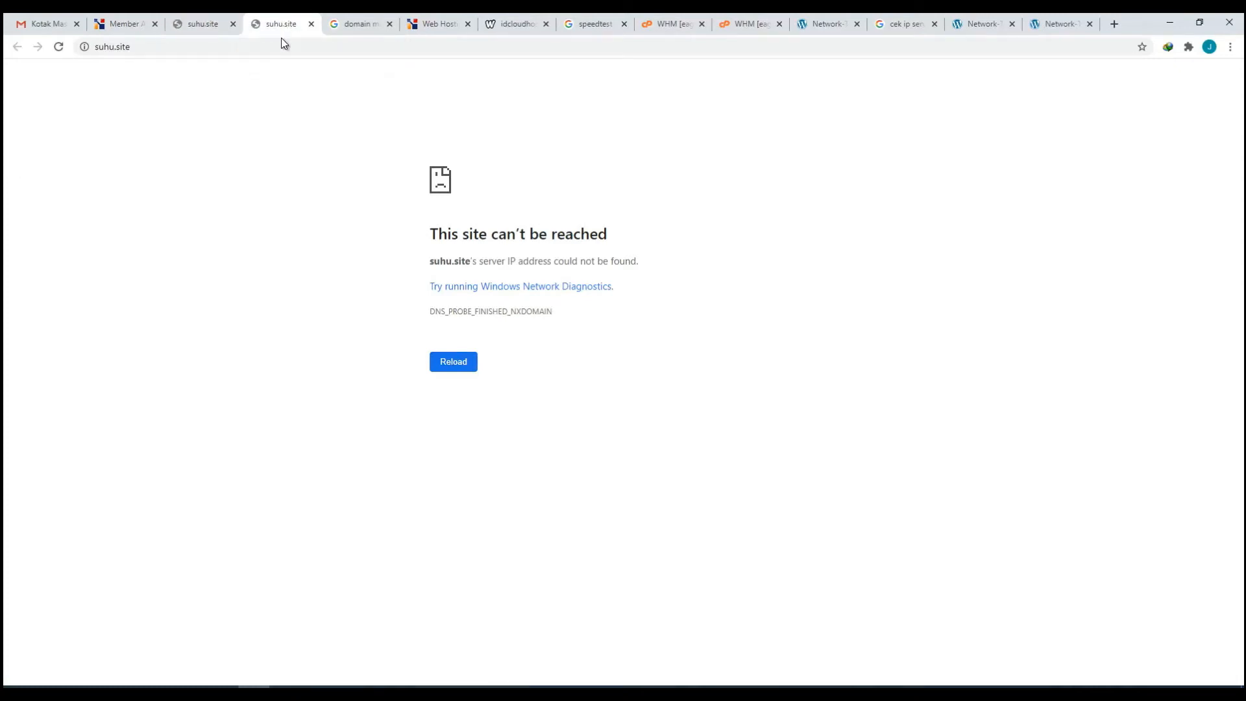
pyautogui.click(281, 47)
pyautogui.hotkey('ctrl', 'c')
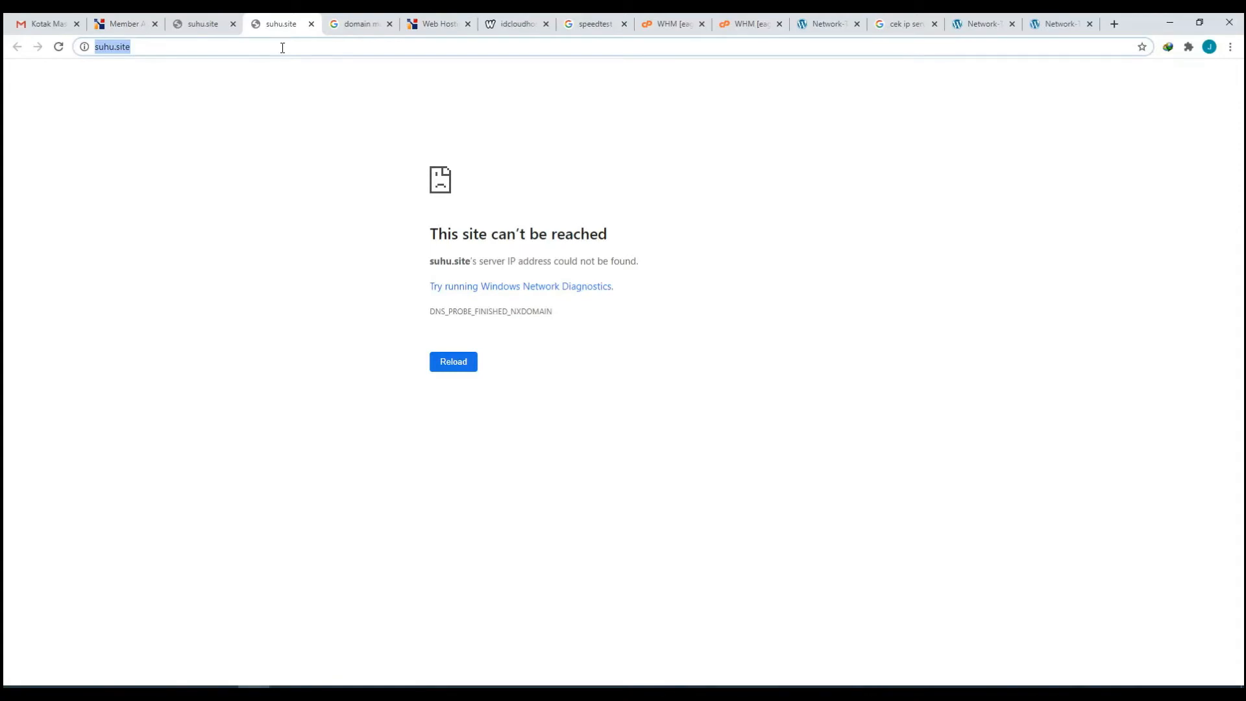
pyautogui.write('into')
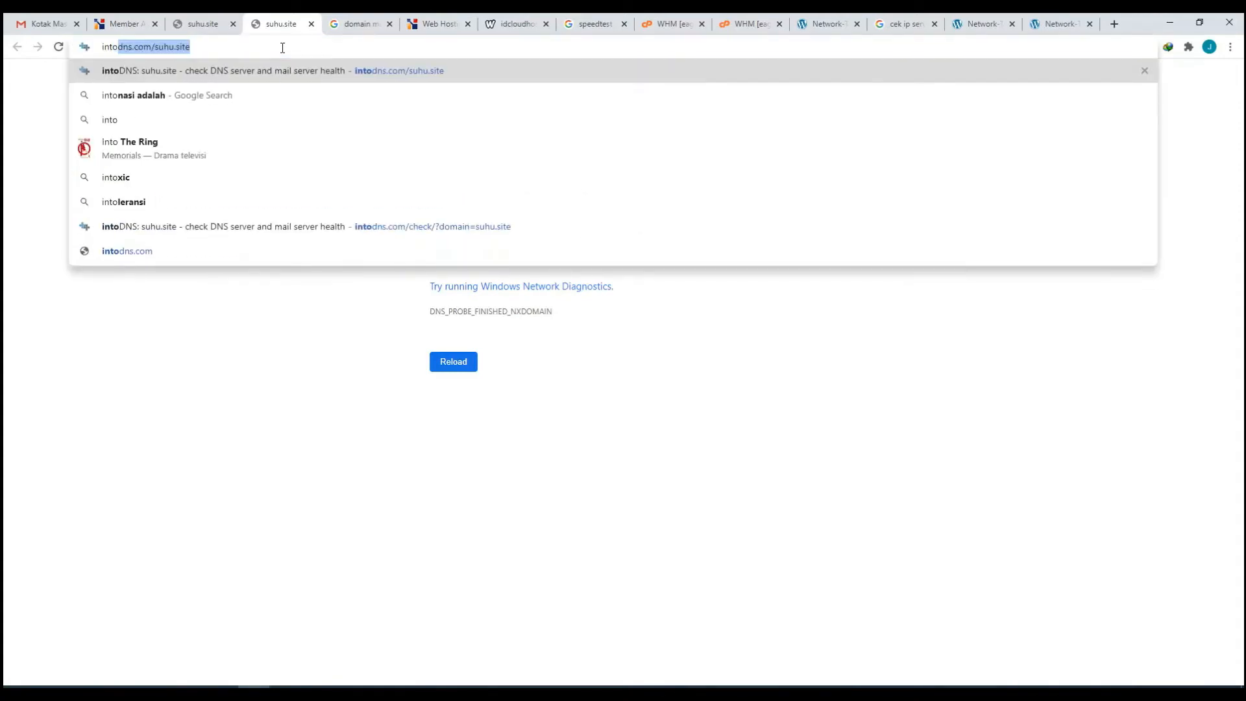
pyautogui.write('dns.com/s')
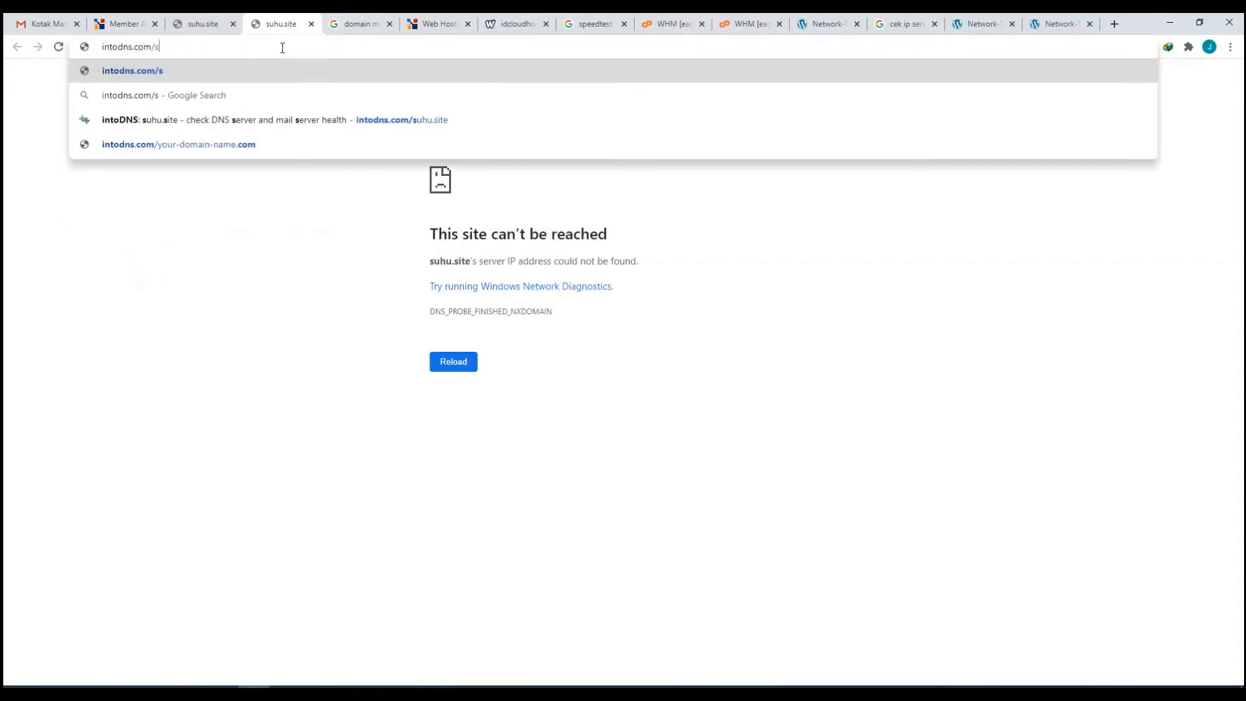
pyautogui.press('BackSpace')
pyautogui.press('BackSpace')
pyautogui.press('Return')
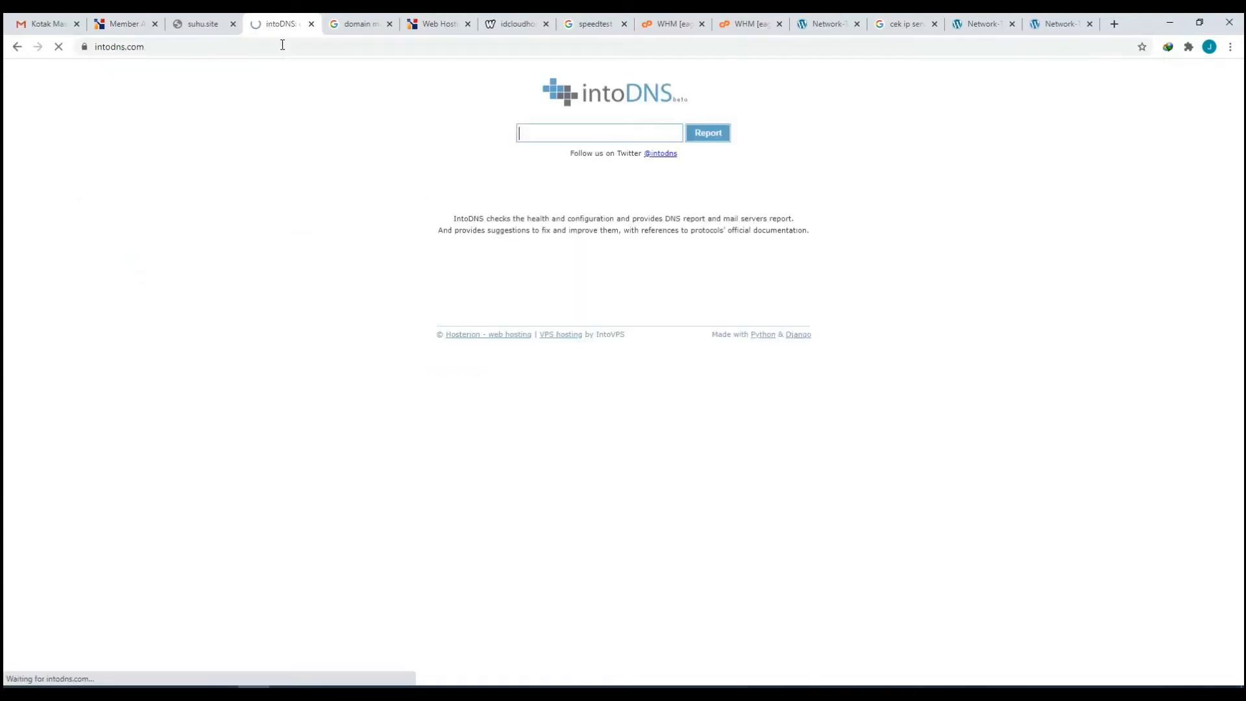
# - Run an intoDNS report for suhu.site and examine the nameserver records and the remaining checks
pyautogui.write('suhu.site')
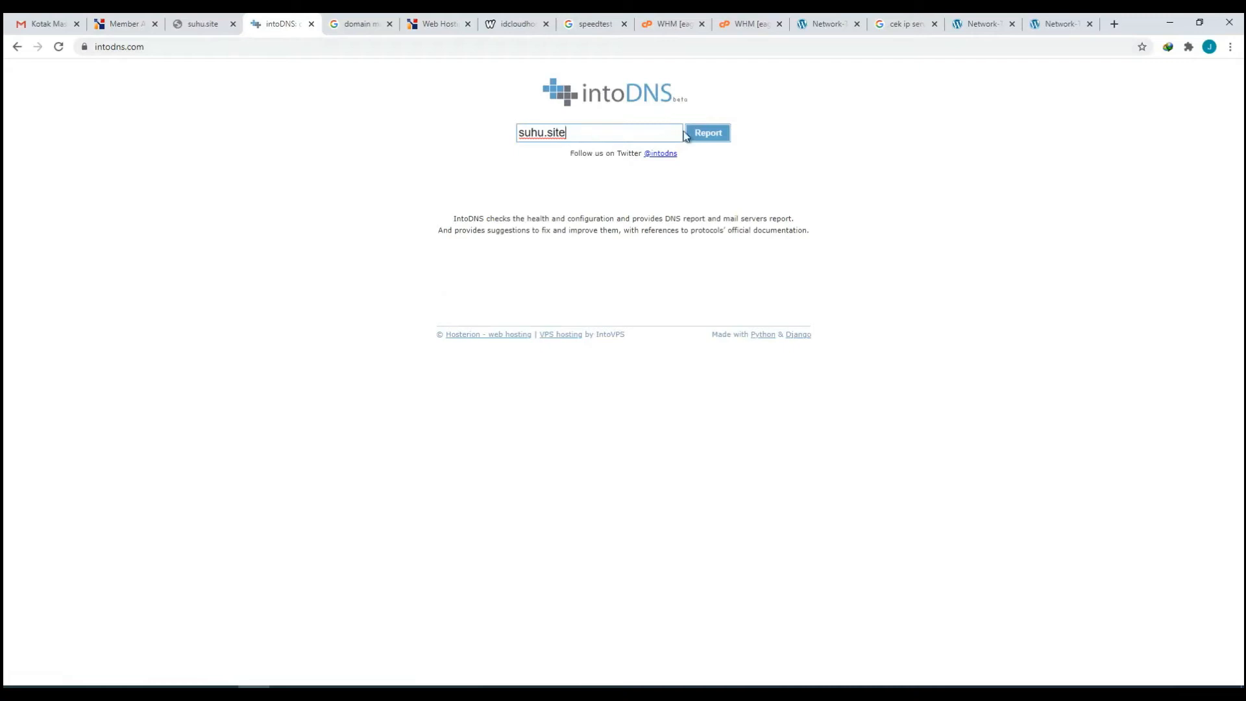
pyautogui.click(708, 135)
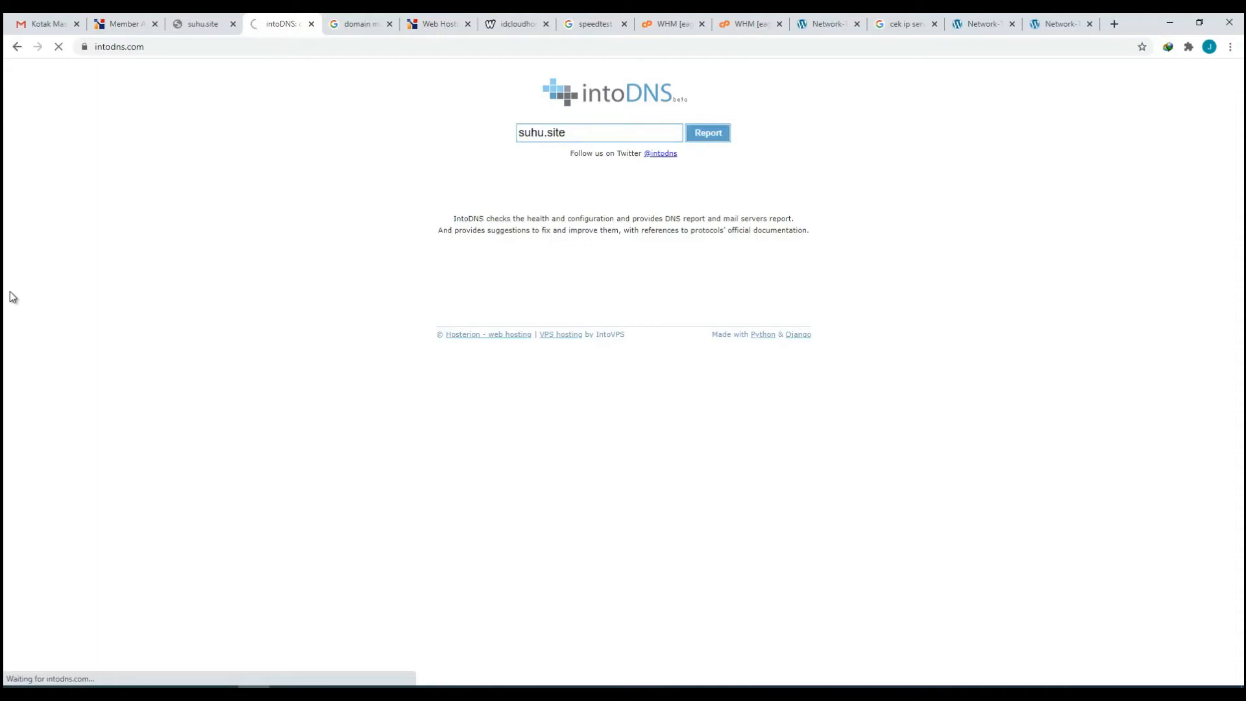
pyautogui.moveTo(693, 220); pyautogui.dragTo(530, 229)
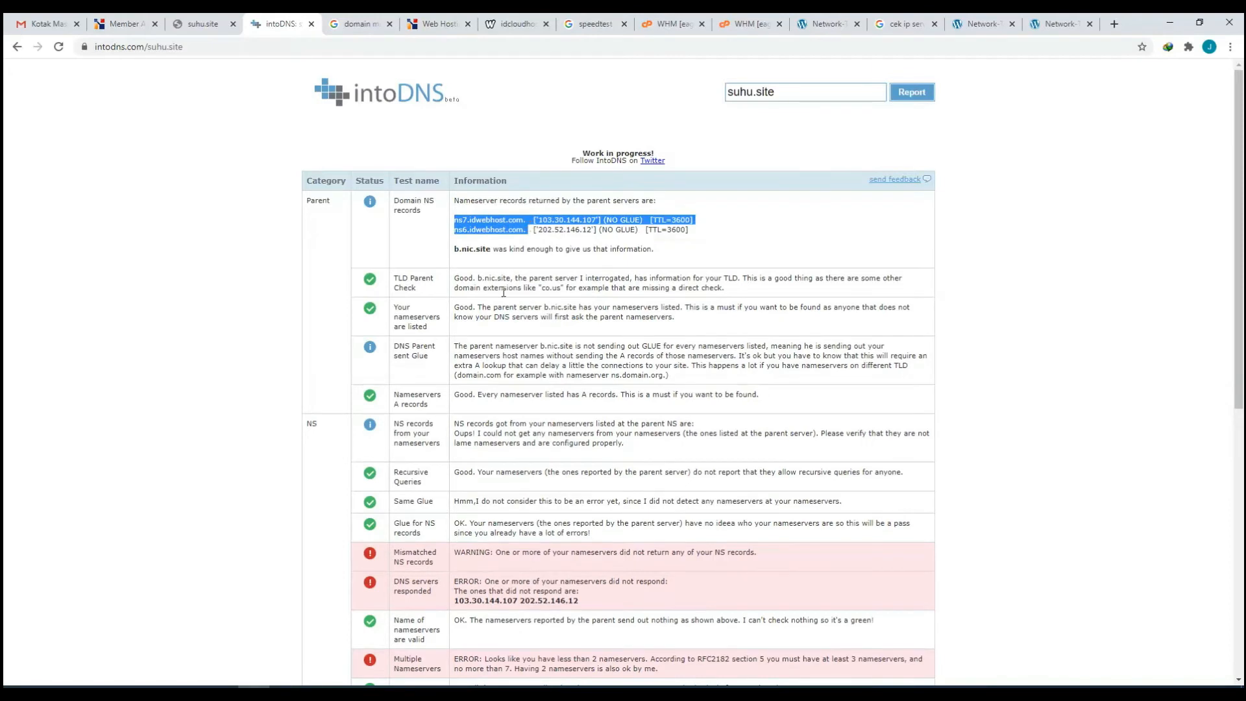
pyautogui.scroll(-8, 512, 310)
pyautogui.scroll(8, 521, 457)
# - Open kproxy.com in the suhu.site tab and try to load suhu.site through the web proxy
pyautogui.click(203, 24)
pyautogui.click(203, 47)
pyautogui.press('Return')
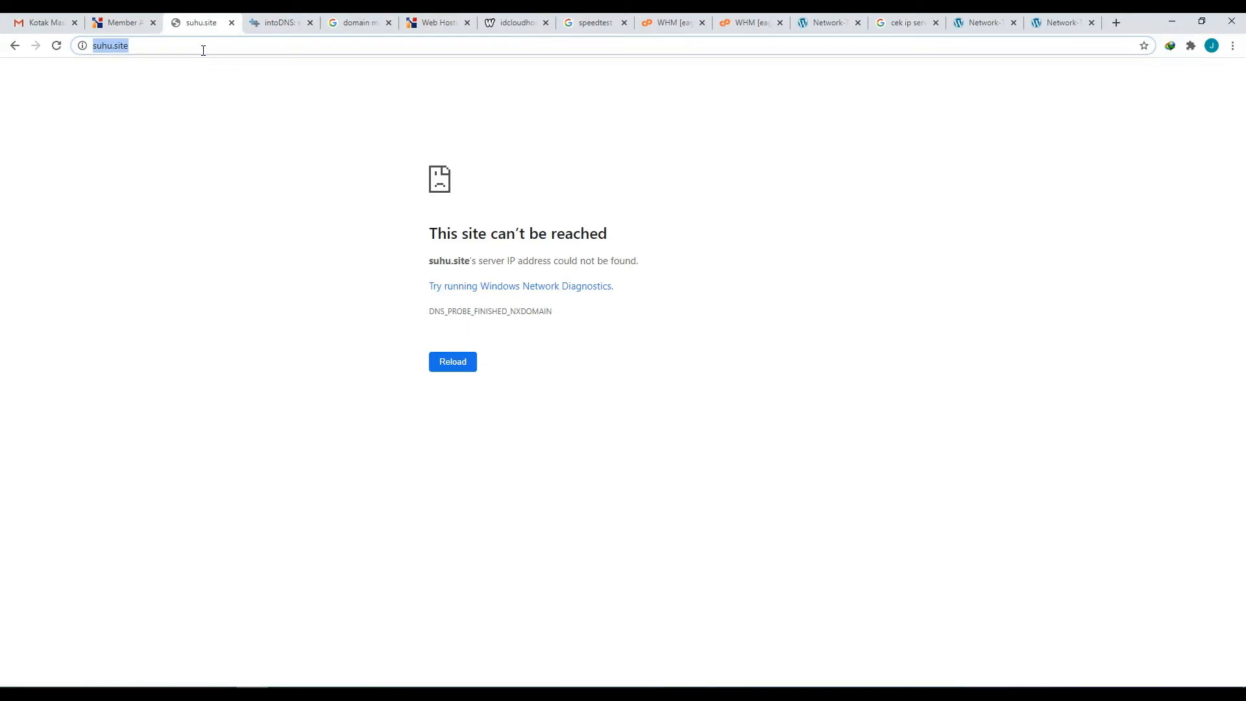
pyautogui.write('k')
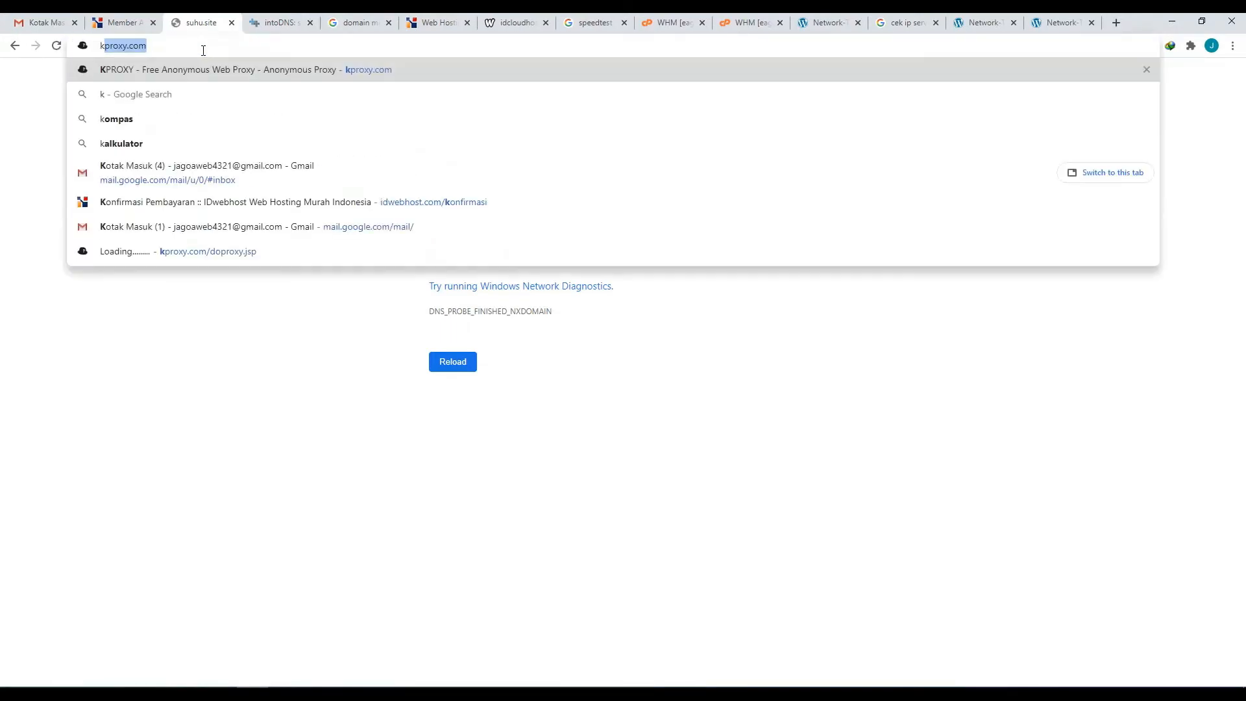
pyautogui.press('Return')
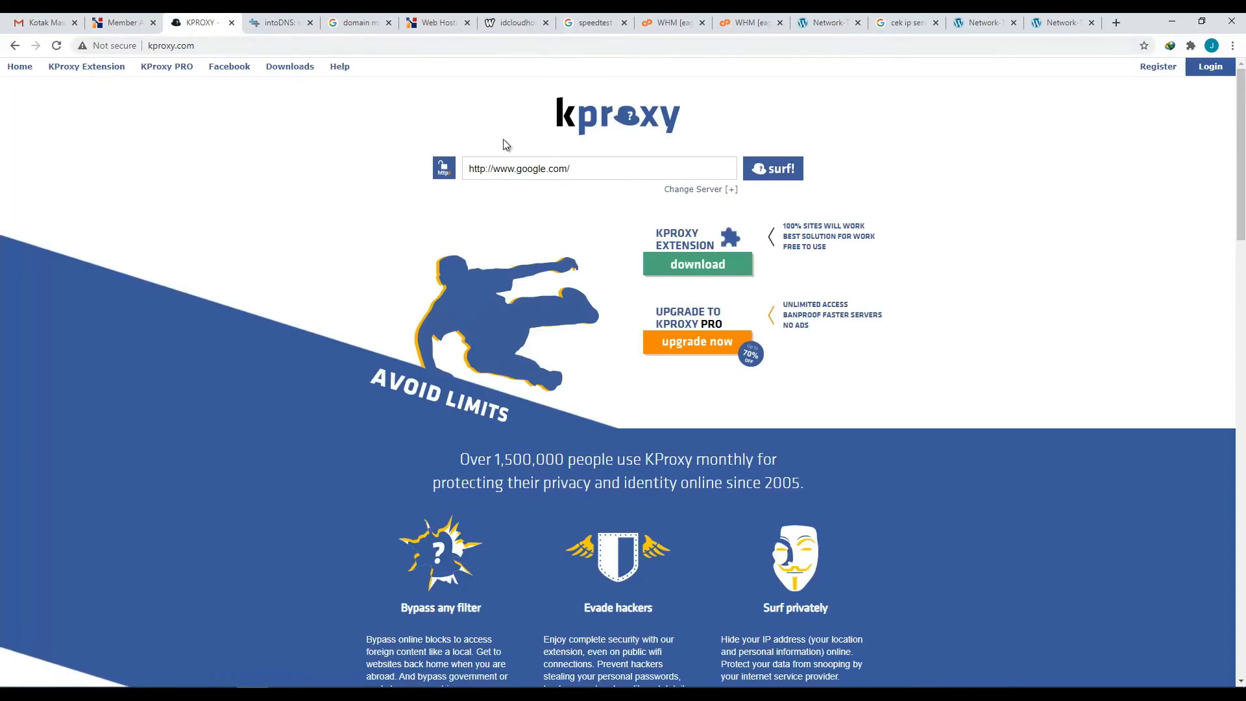
pyautogui.click(535, 161)
pyautogui.hotkey('ctrl', 'v')
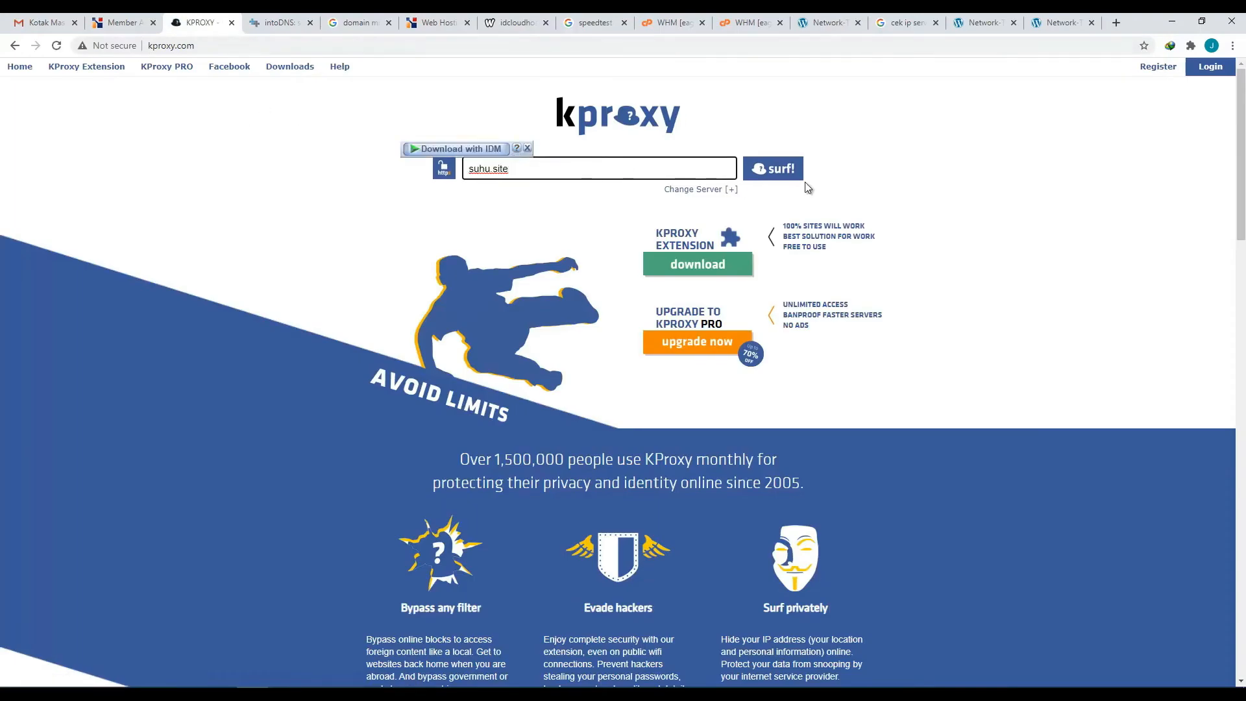
pyautogui.click(784, 171)
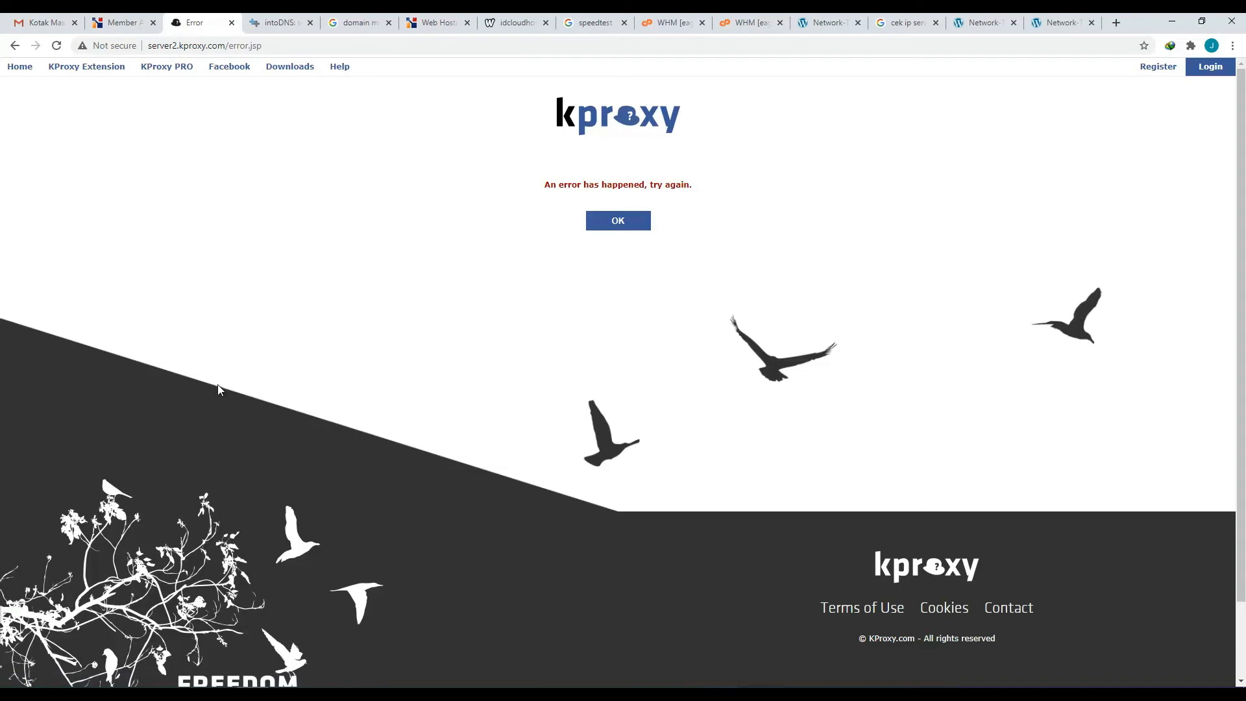
# - Switch to File Explorer and open the Windows folder on drive Windows-SSD (C:)
pyautogui.click(191, 684)
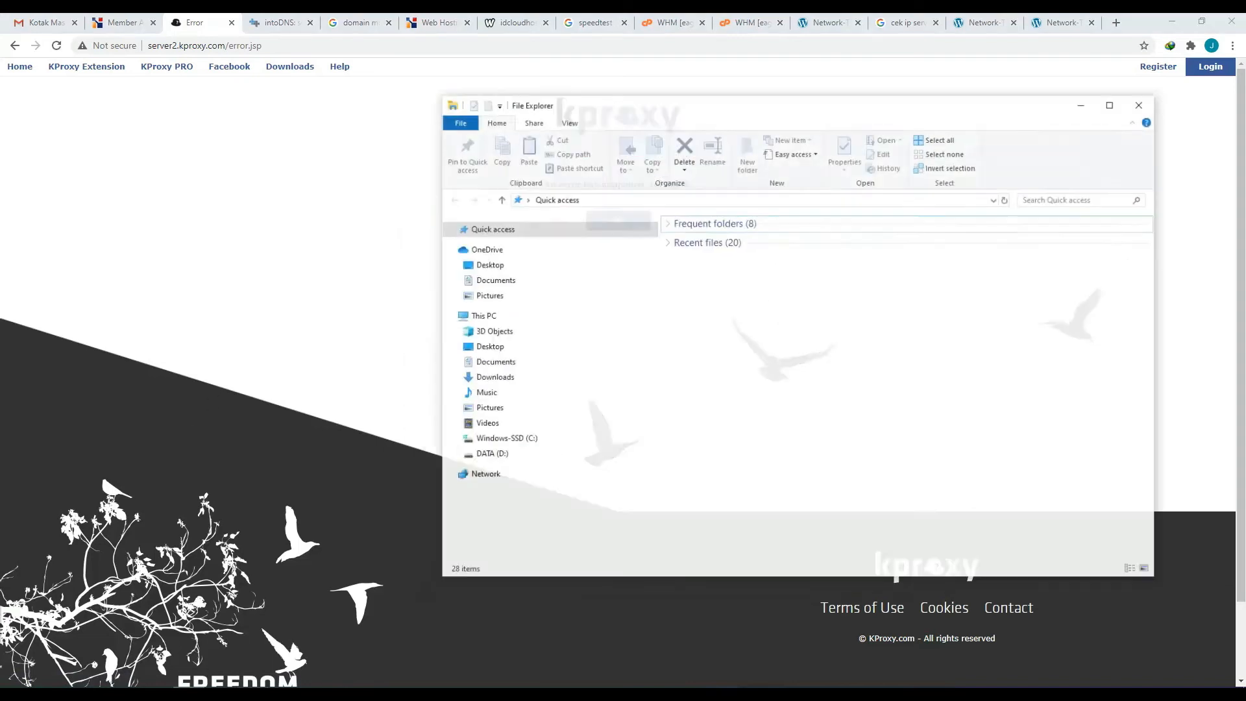
pyautogui.moveTo(637, 90); pyautogui.dragTo(567, 98)
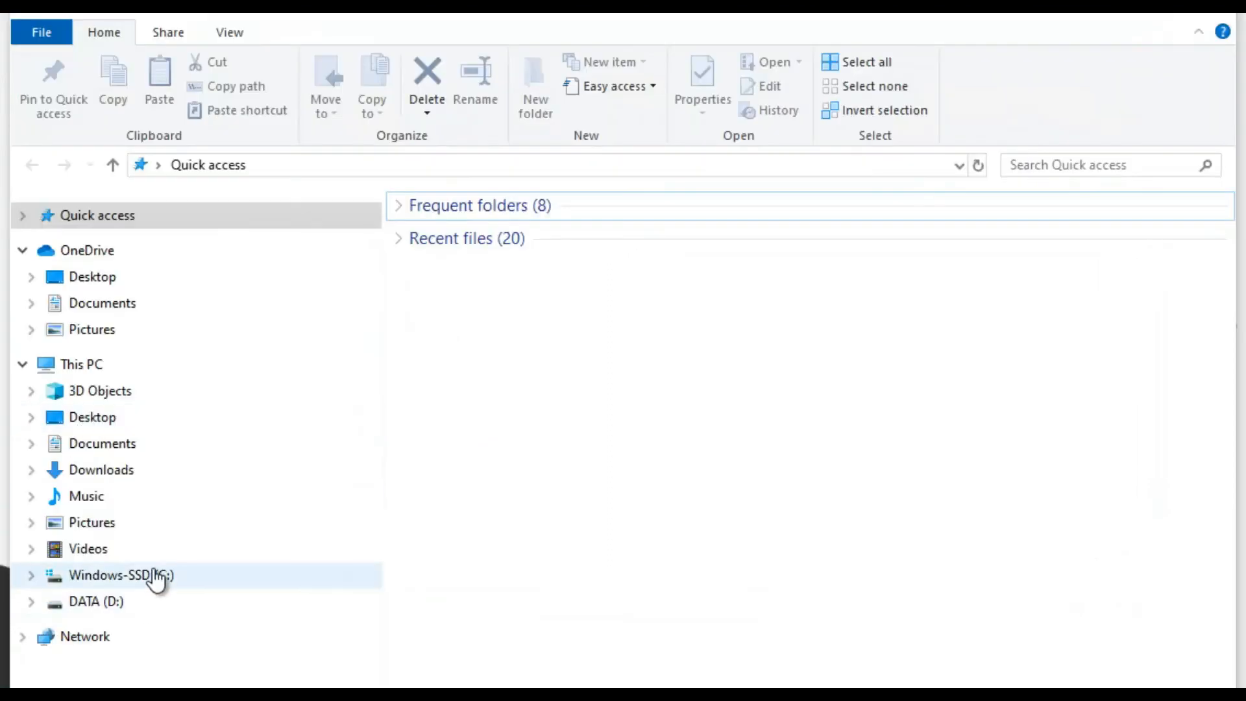
pyautogui.click(156, 577)
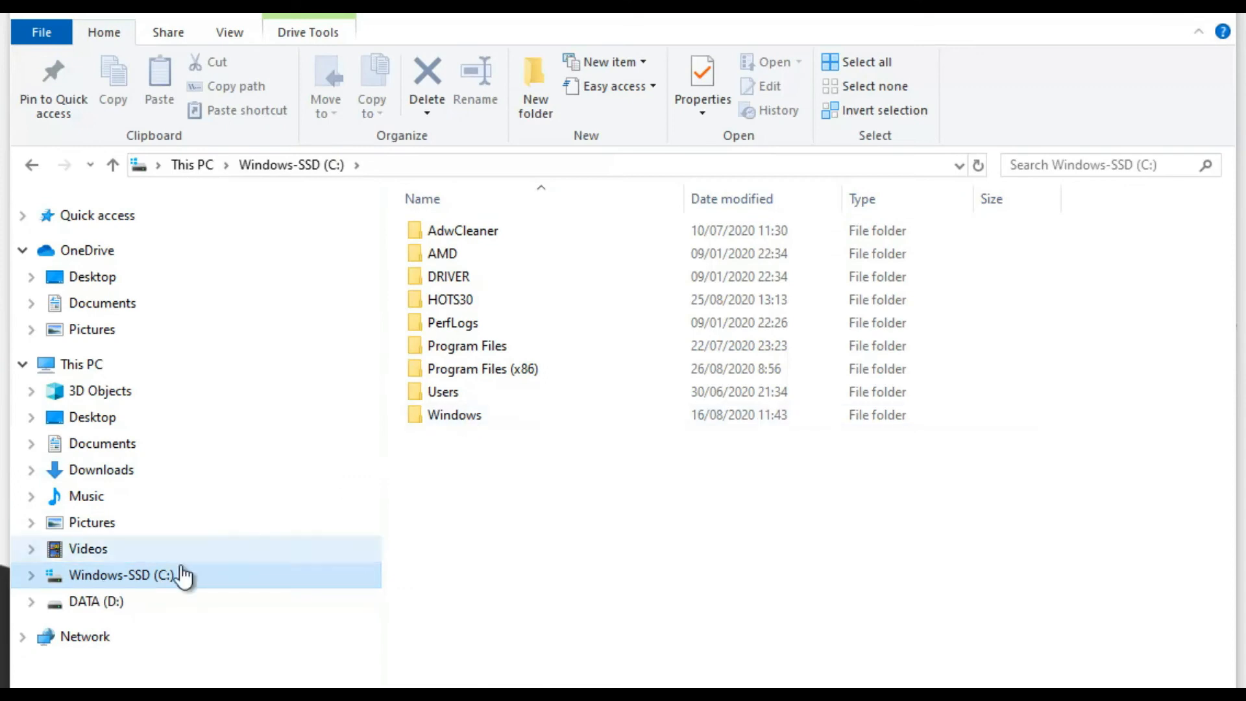
pyautogui.doubleClick(431, 419)
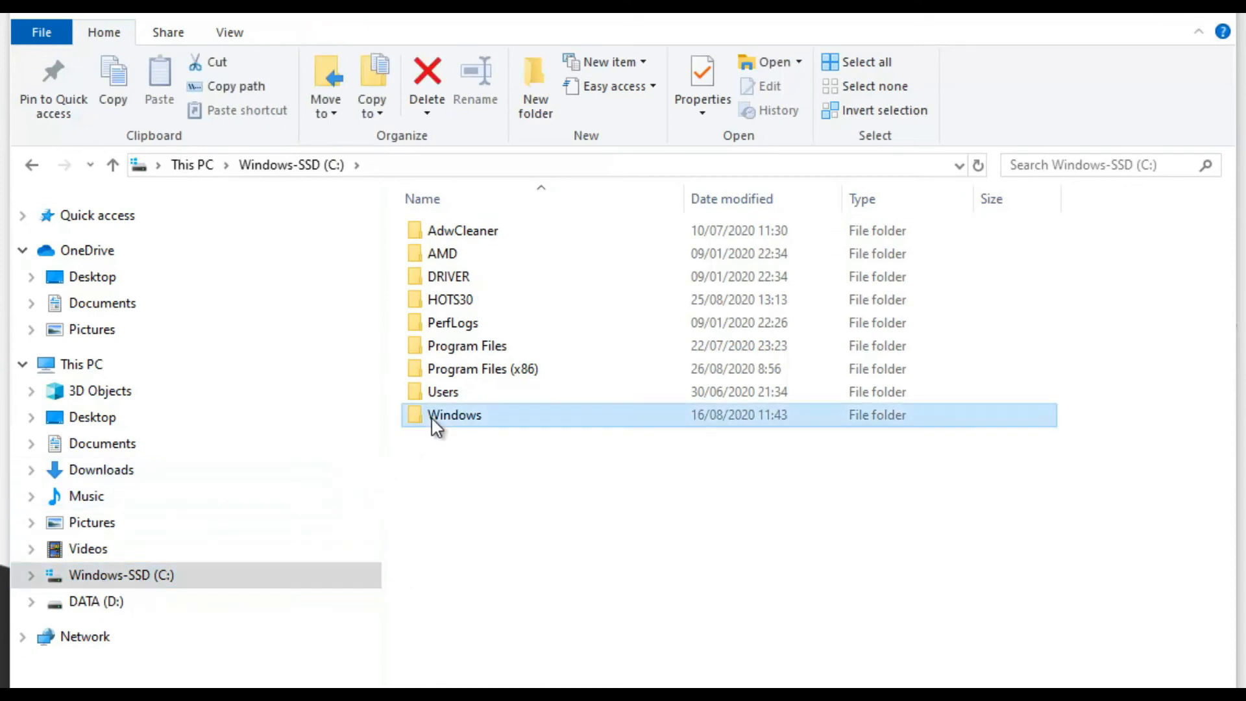
# - Go from the Windows folder into System32\drivers\etc, where the hosts file is stored
pyautogui.scroll(-2, 470, 428)
pyautogui.click(474, 452)
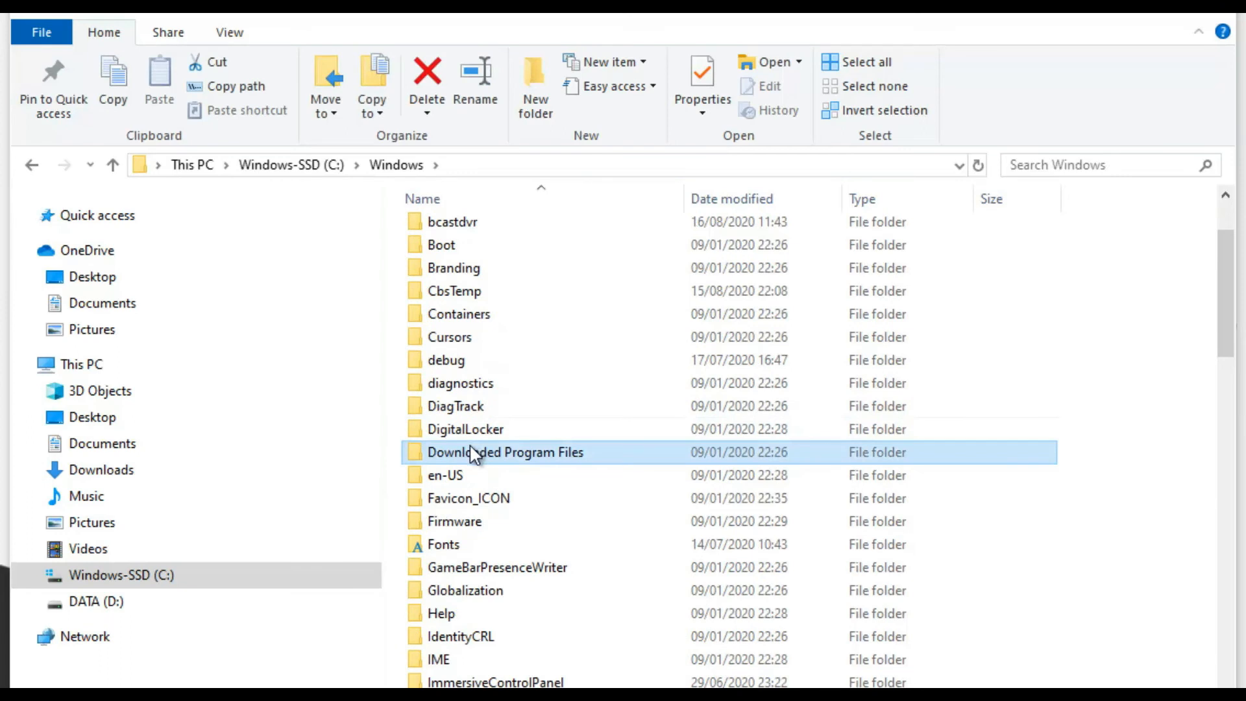
pyautogui.write('sys')
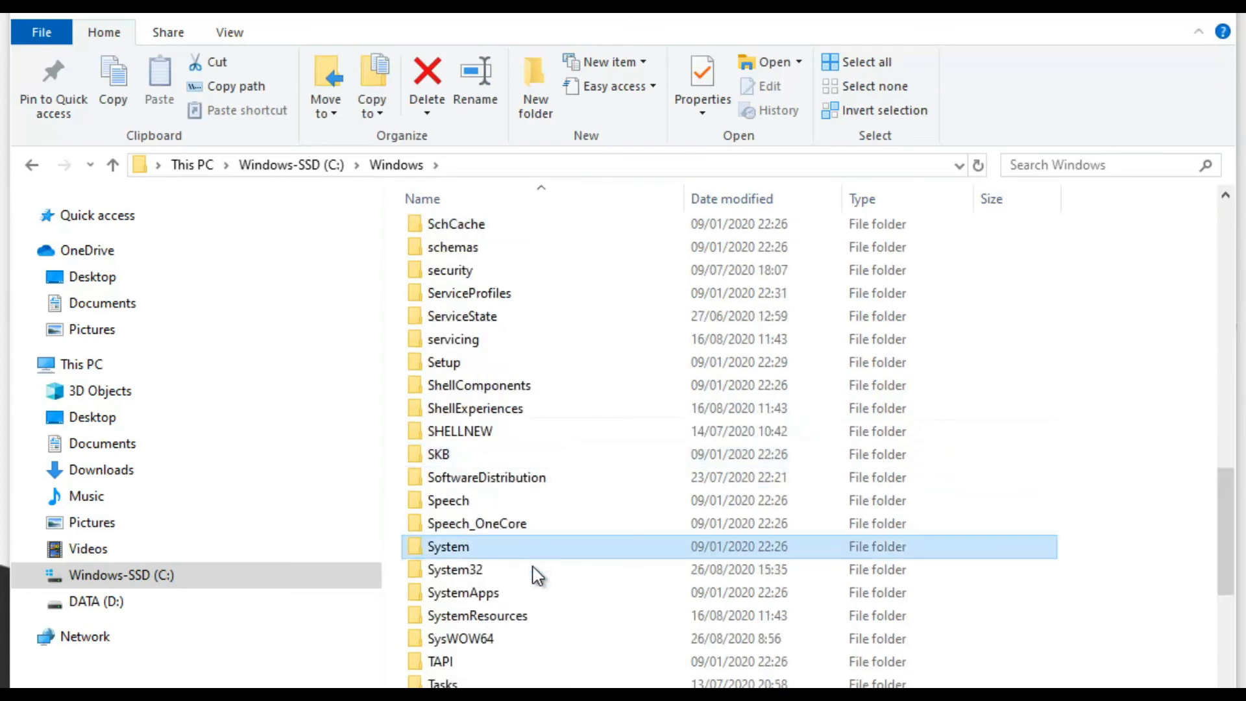
pyautogui.doubleClick(504, 572)
pyautogui.click(510, 344)
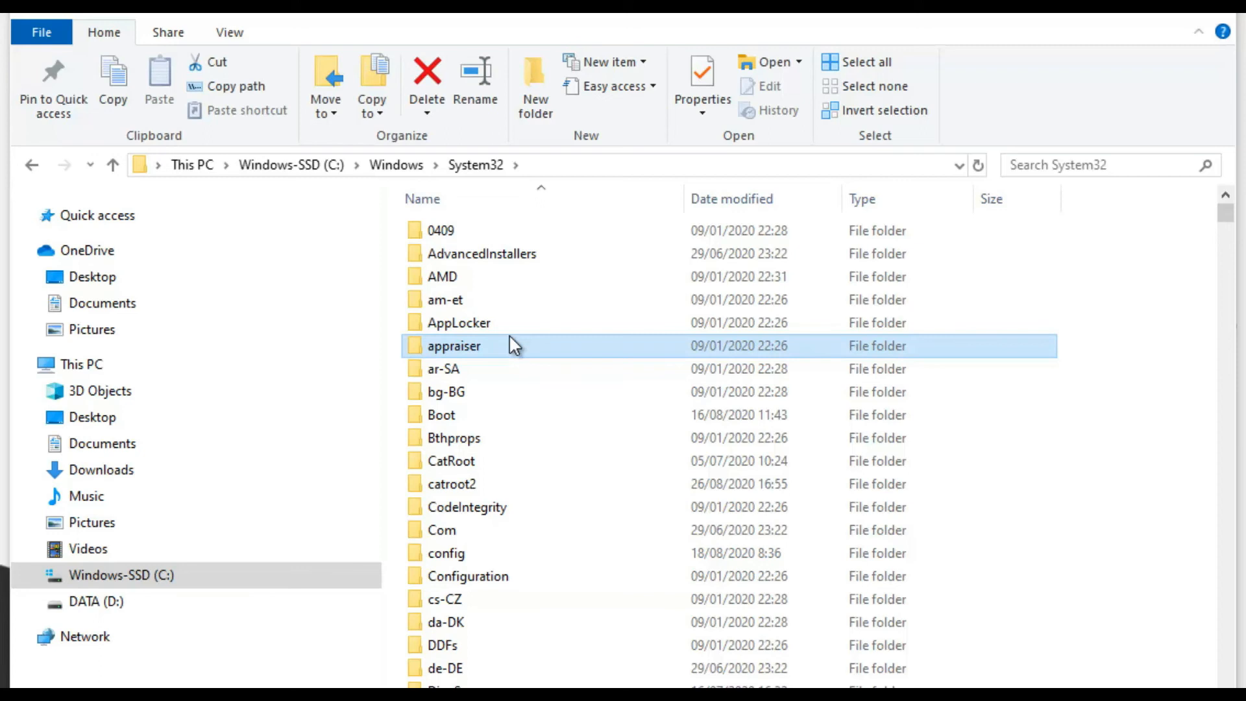
pyautogui.write('dr')
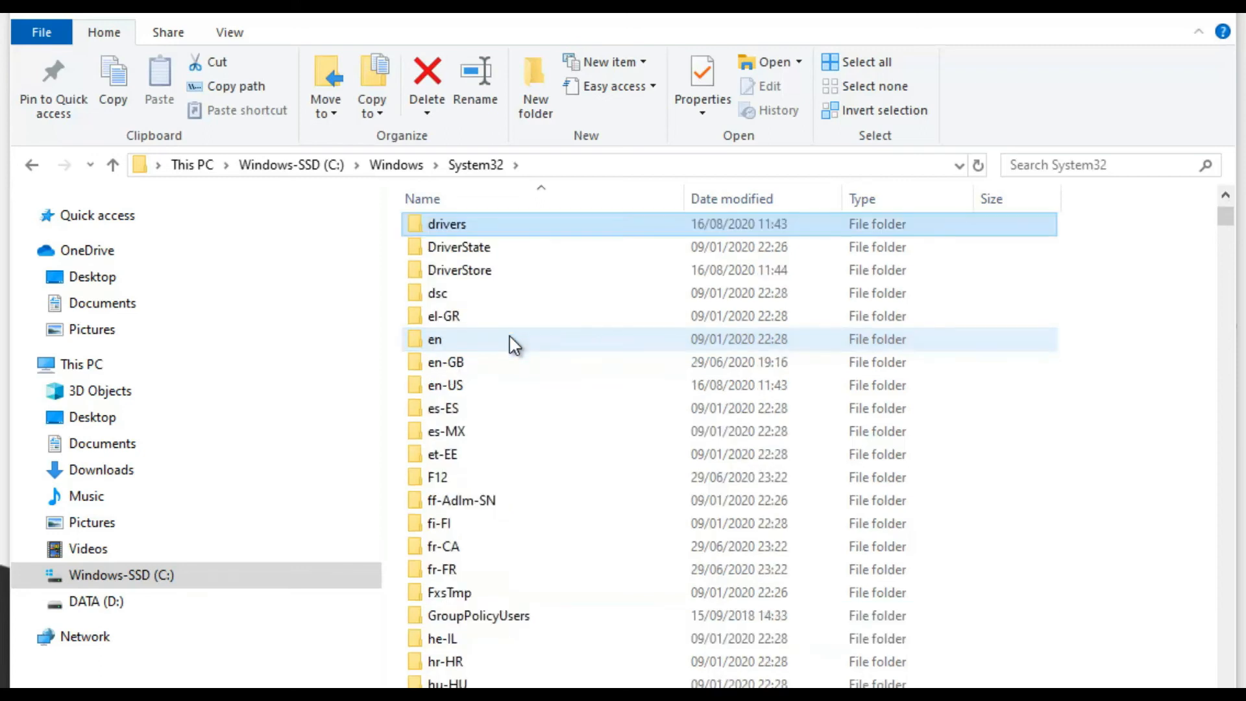
pyautogui.press('Return')
pyautogui.doubleClick(458, 281)
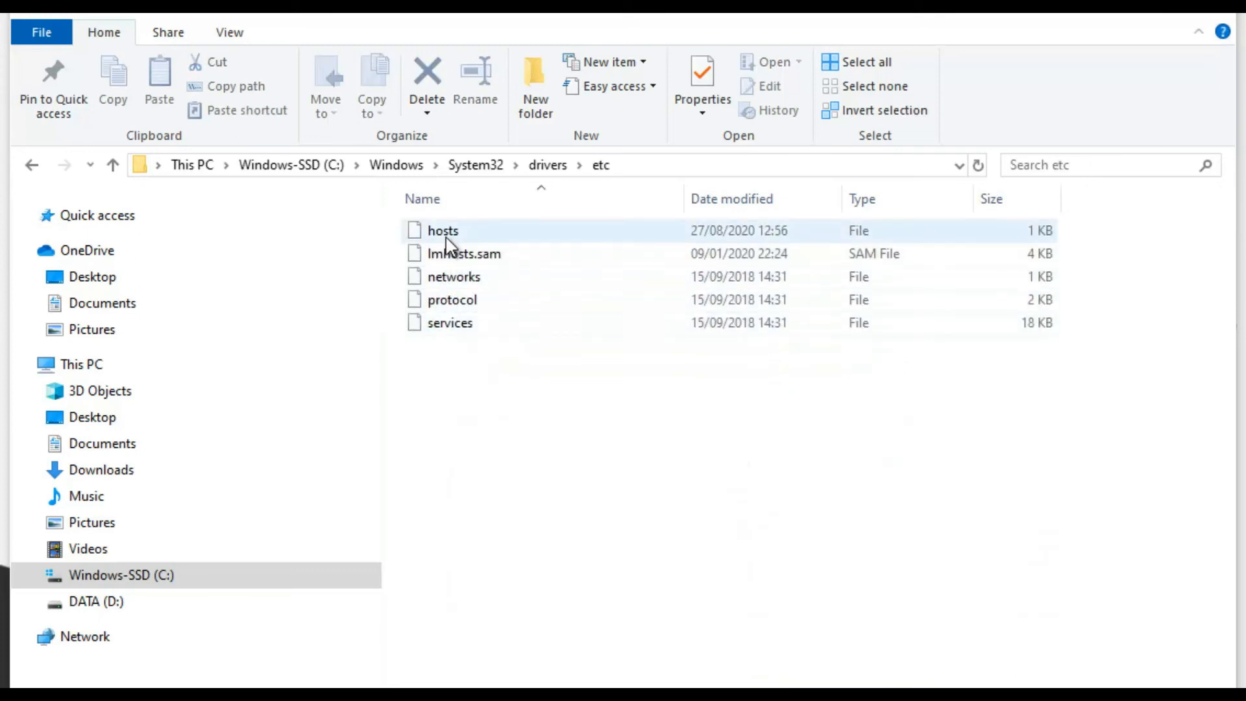
# - Open the hosts file for editing in Notepad++ and close the Folder as Workspace view
pyautogui.rightClick(450, 237)
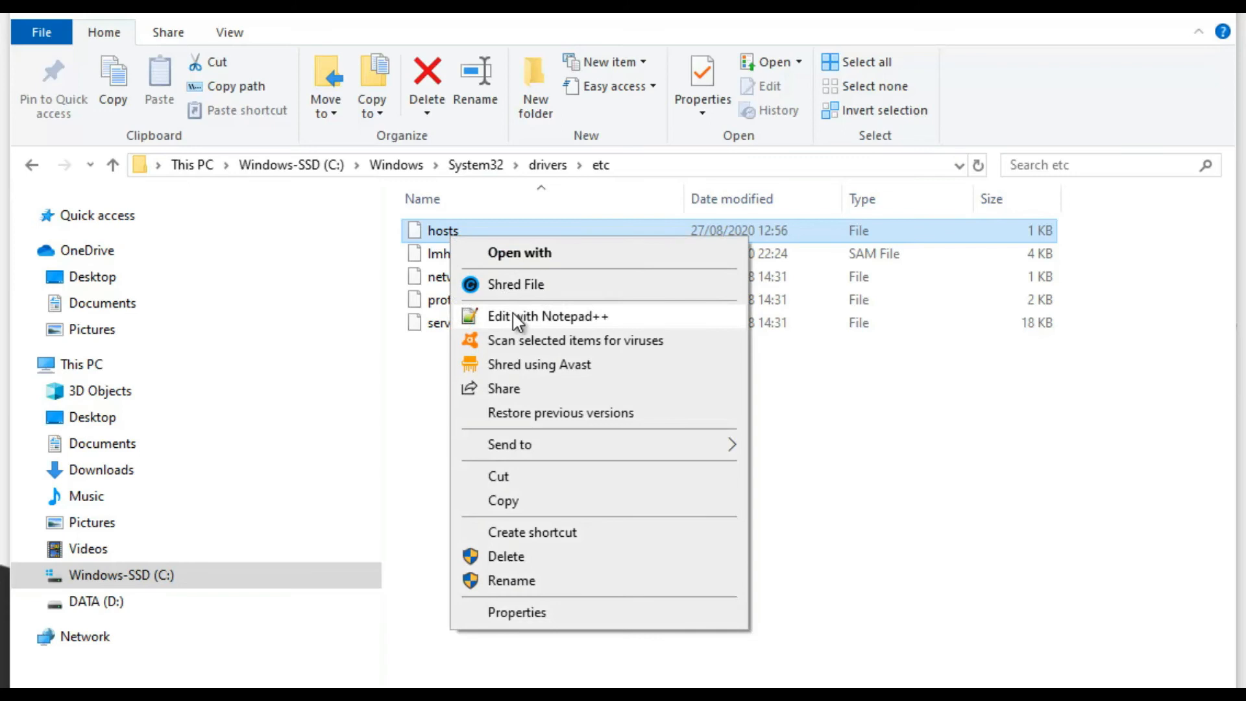
pyautogui.click(517, 317)
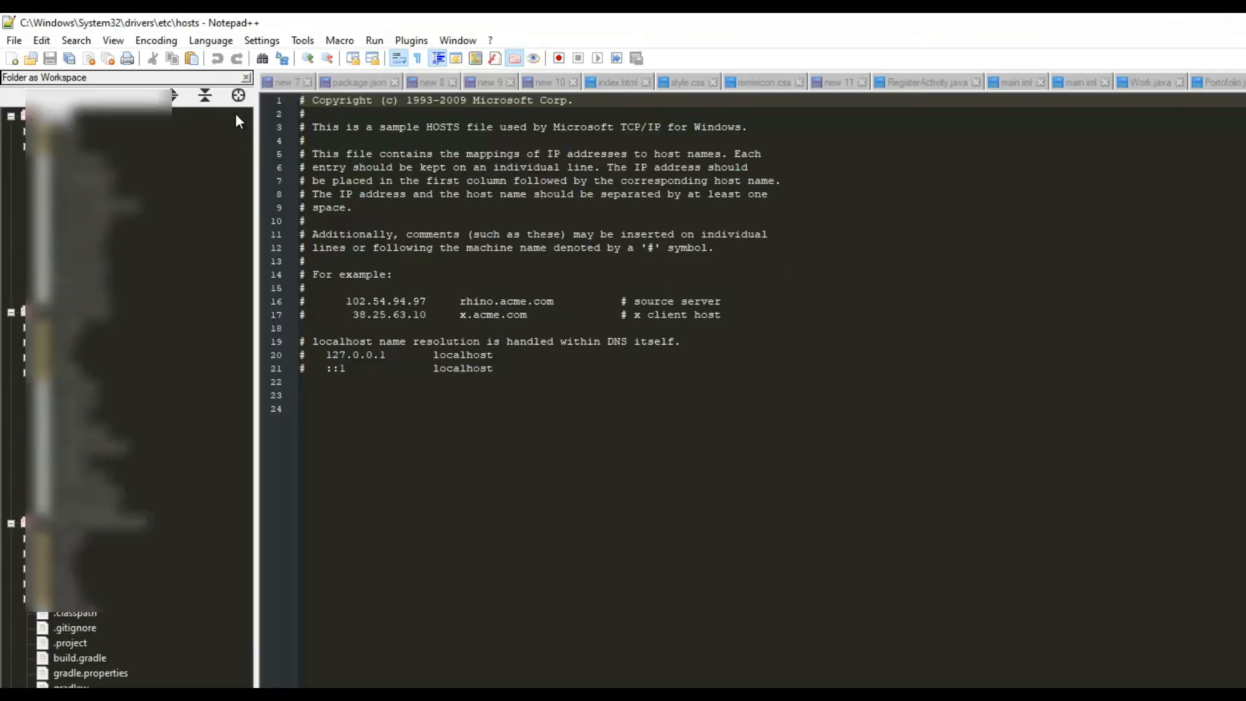
pyautogui.click(247, 77)
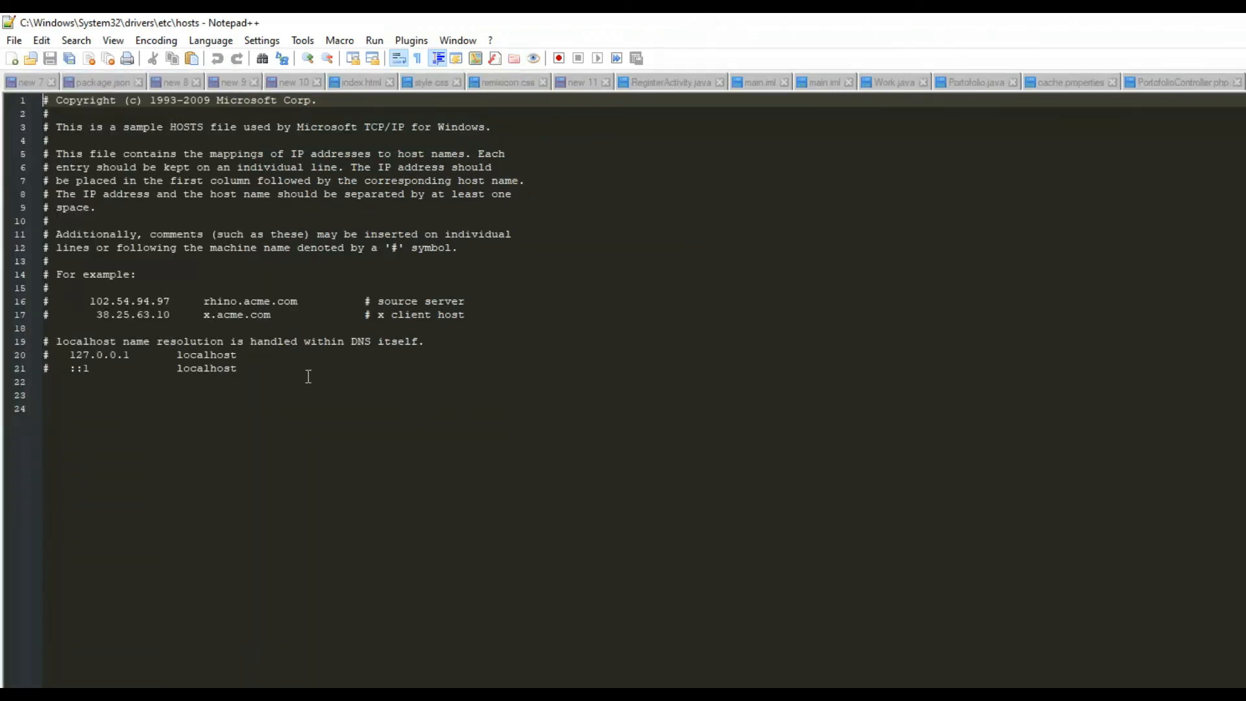
# - Add the entry "103.241.24.165 suhu.site" on line 24 at the end of the hosts file
pyautogui.click(180, 403)
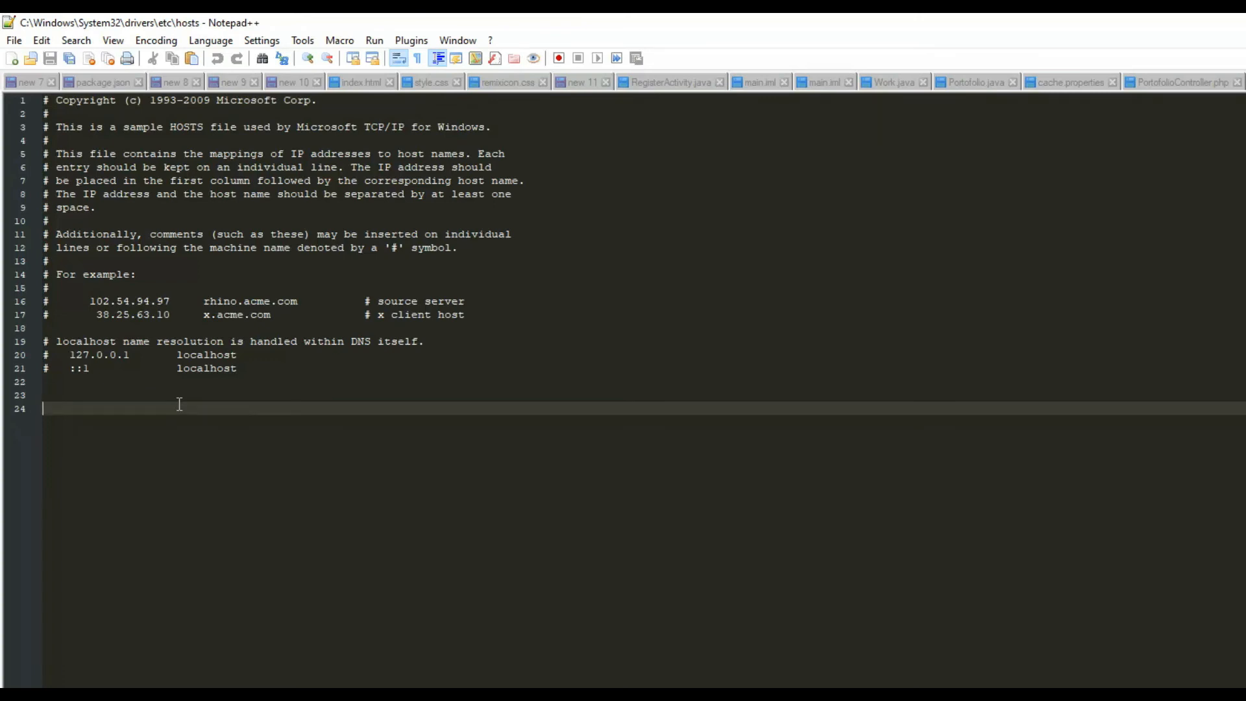
pyautogui.write('103.21')
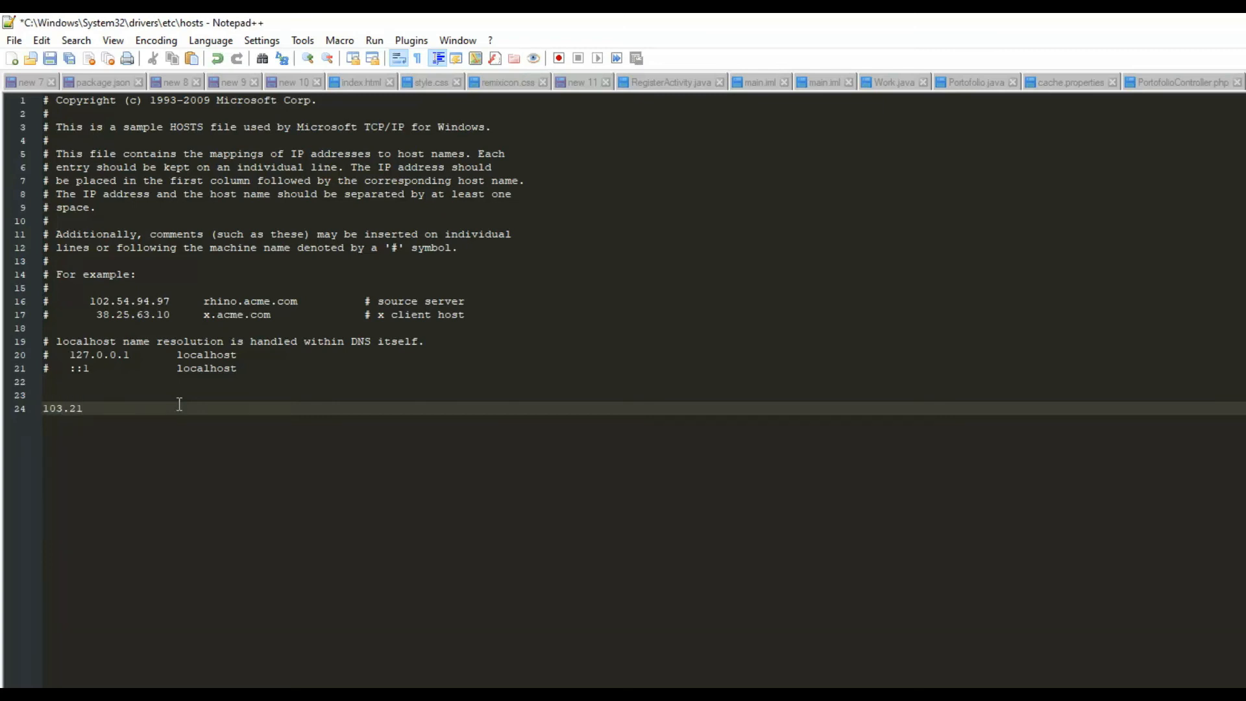
pyautogui.press('BackSpace')
pyautogui.write('41.24.  3 suhu.site')
# - Save the hosts file by relaunching Notepad++ in Administrator mode, and close the Folder as Workspace view there
pyautogui.hotkey('ctrl', 's')
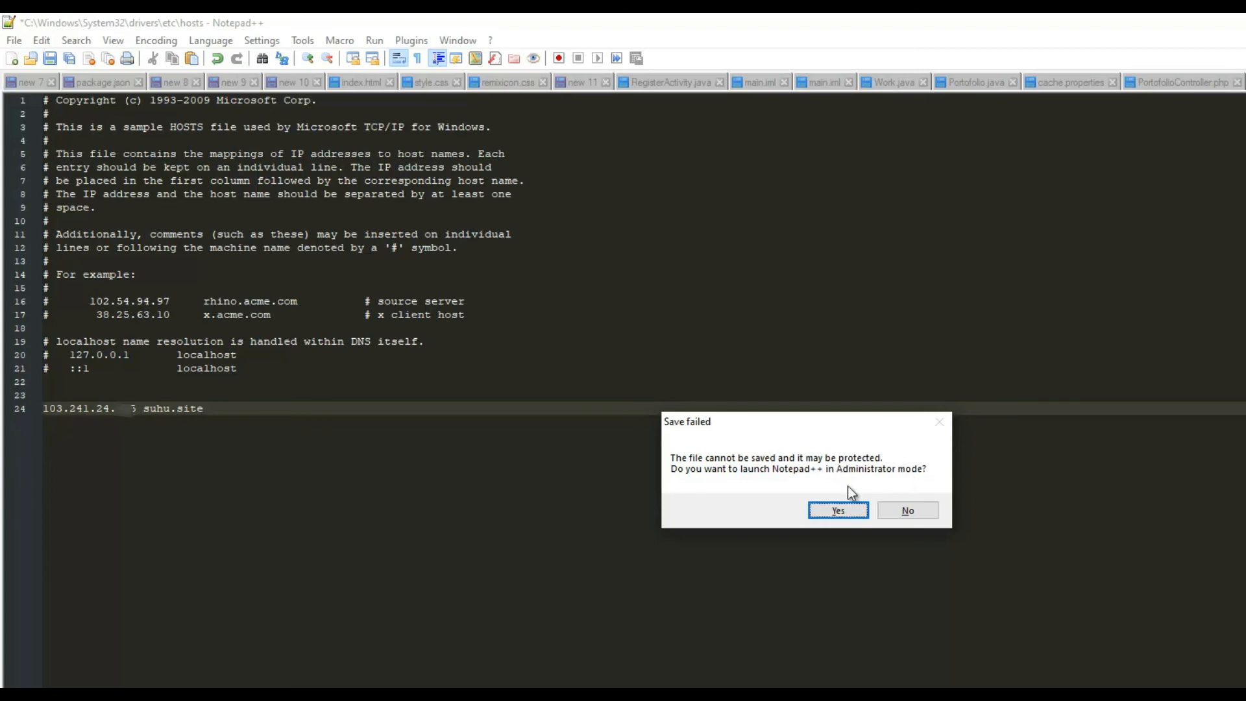
pyautogui.click(838, 511)
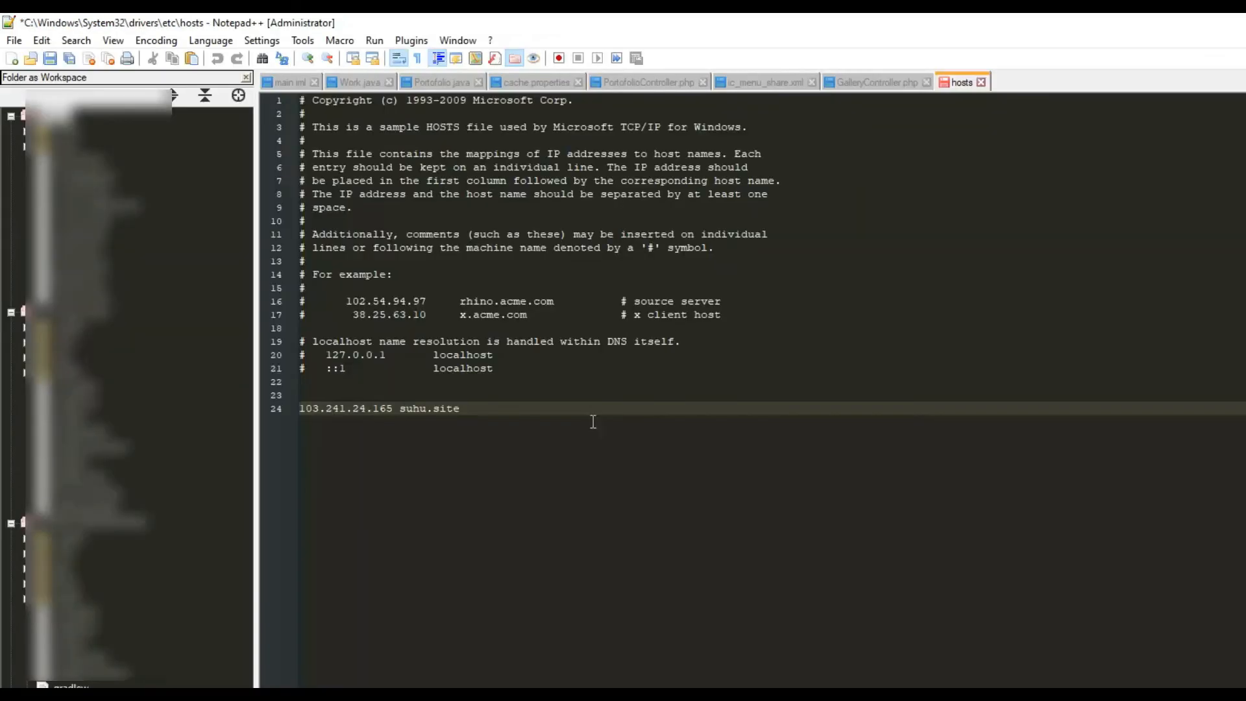
pyautogui.click(247, 76)
pyautogui.hotkey('ctrl', 's')
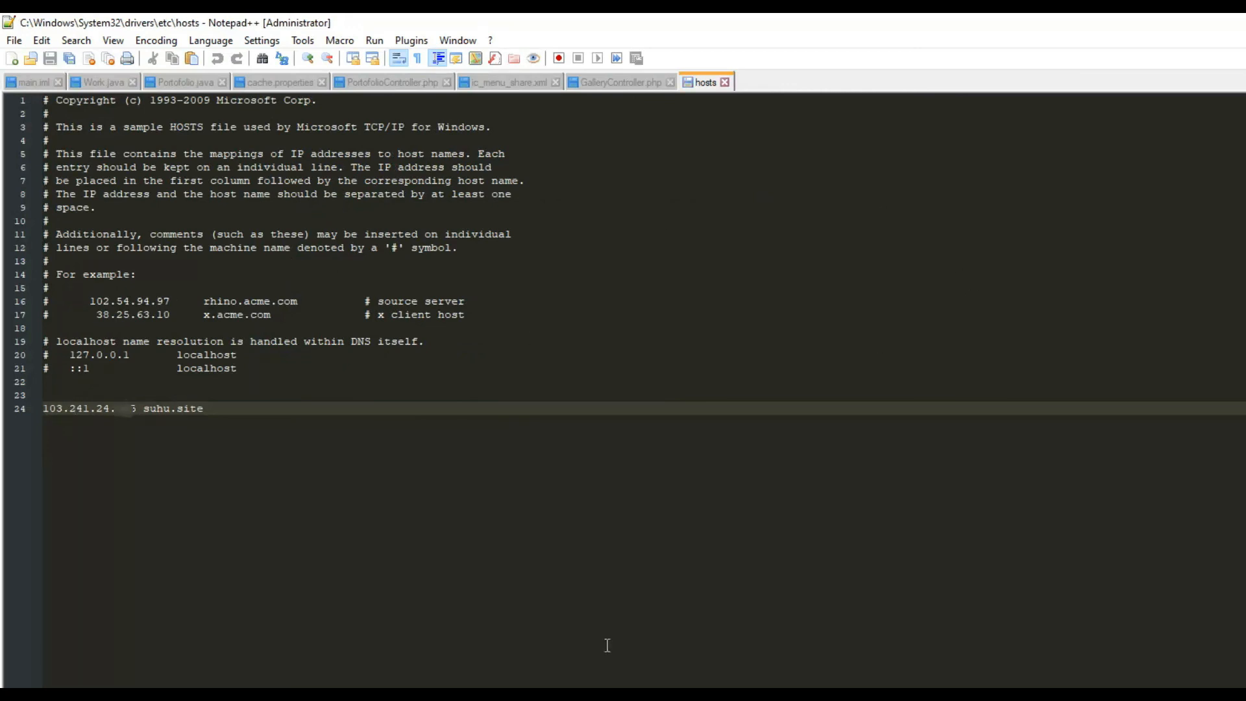
# - Switch to the Chrome browser and load suhu.site directly in the tab with the kproxy error page
pyautogui.click(571, 694)
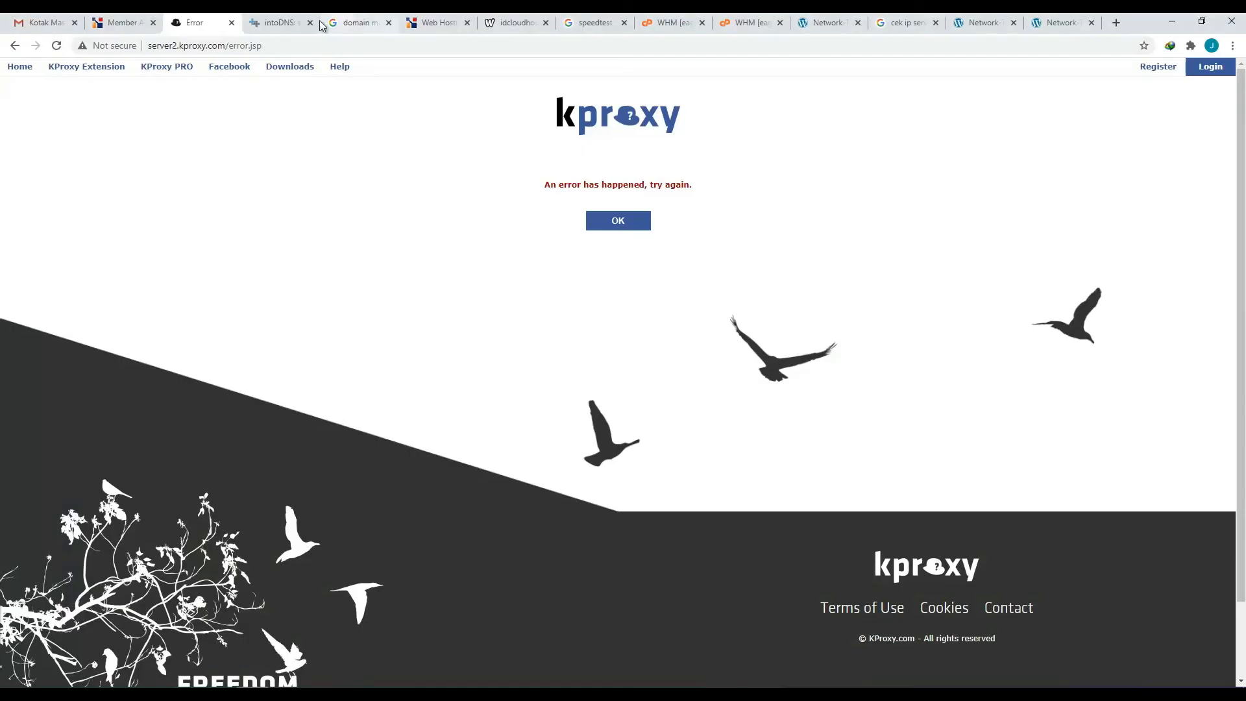
pyautogui.click(265, 42)
pyautogui.write('suhu')
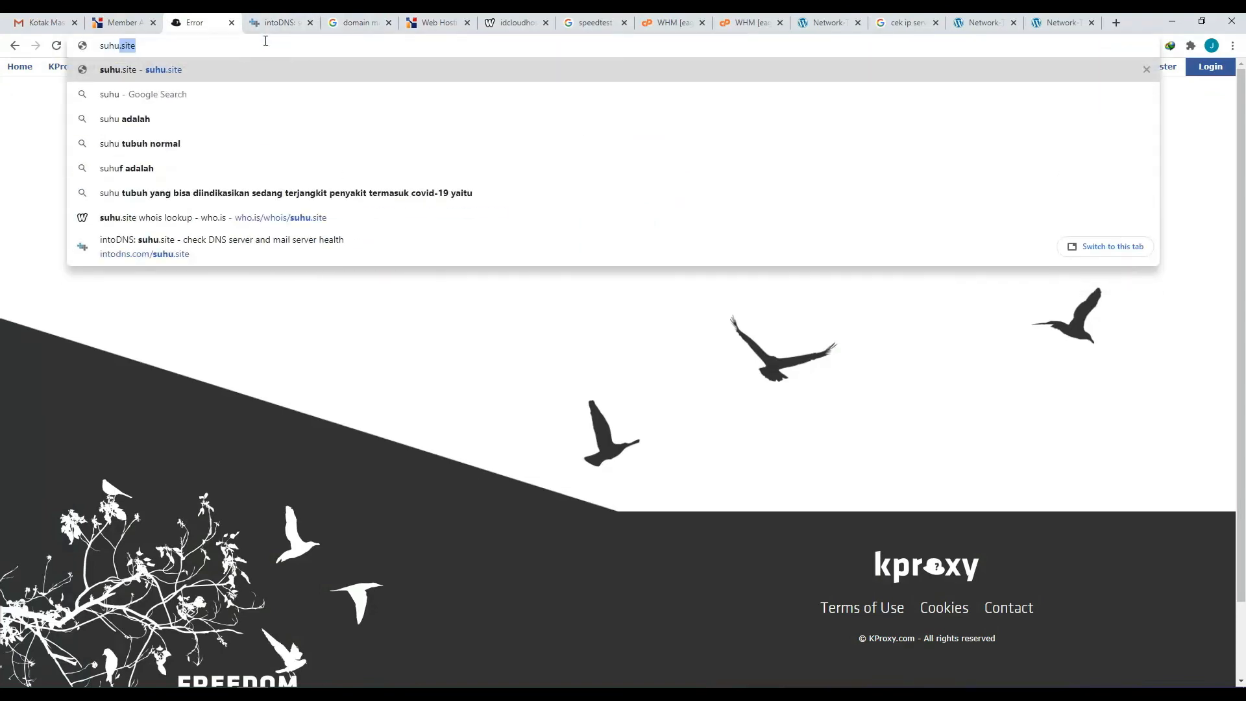
pyautogui.press('Return')
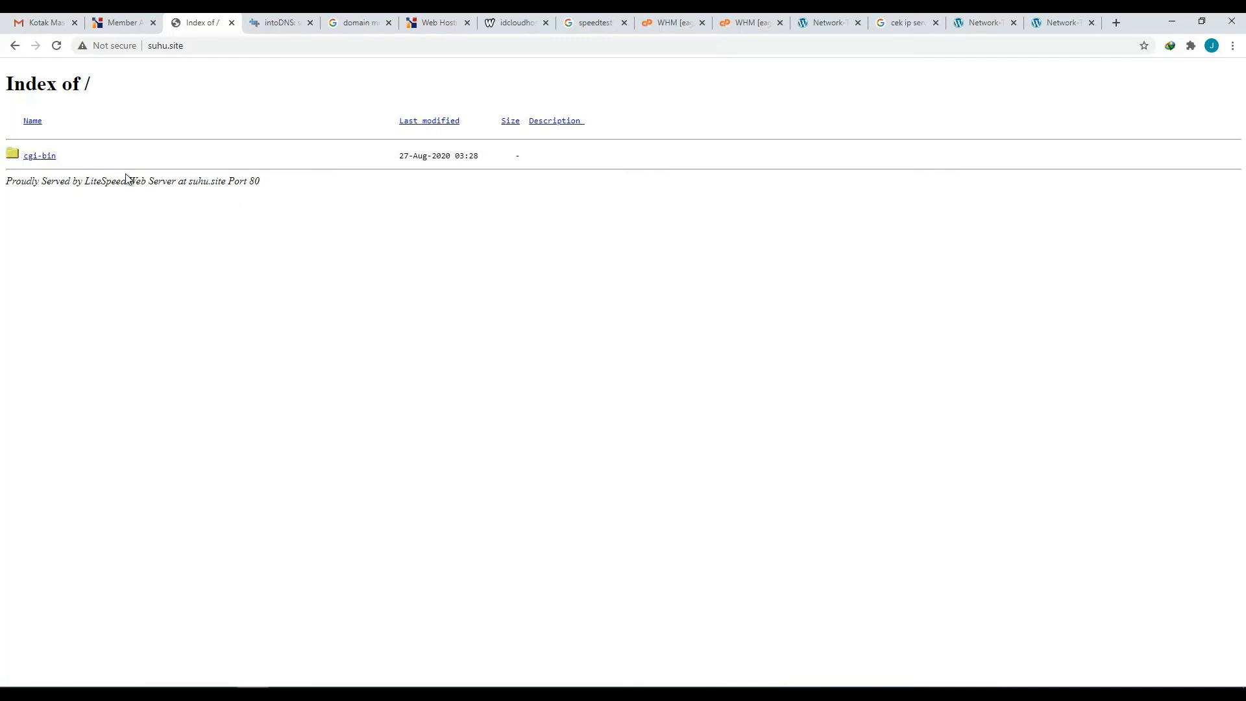
# - Reload the intoDNS report for suhu.site to recheck its DNS status
pyautogui.click(273, 22)
pyautogui.click(266, 41)
pyautogui.press('Return')
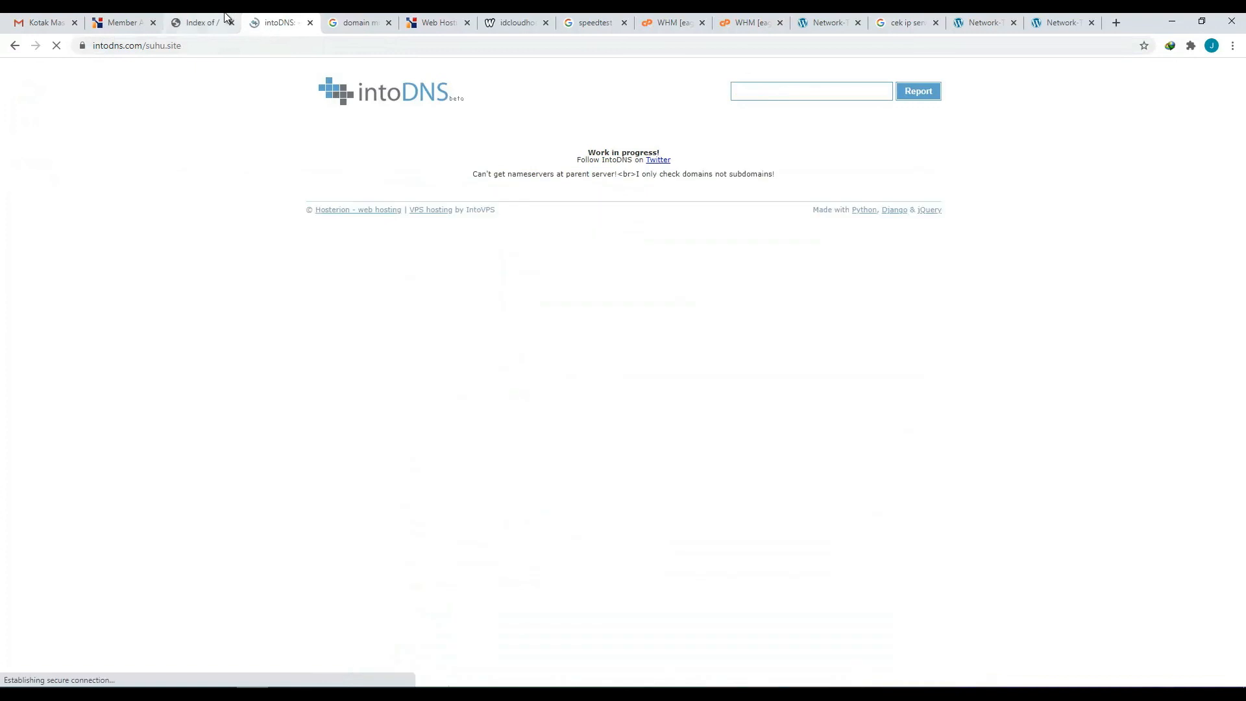
# - Return to the suhu.site page and examine its directory index and server line
pyautogui.click(226, 17)
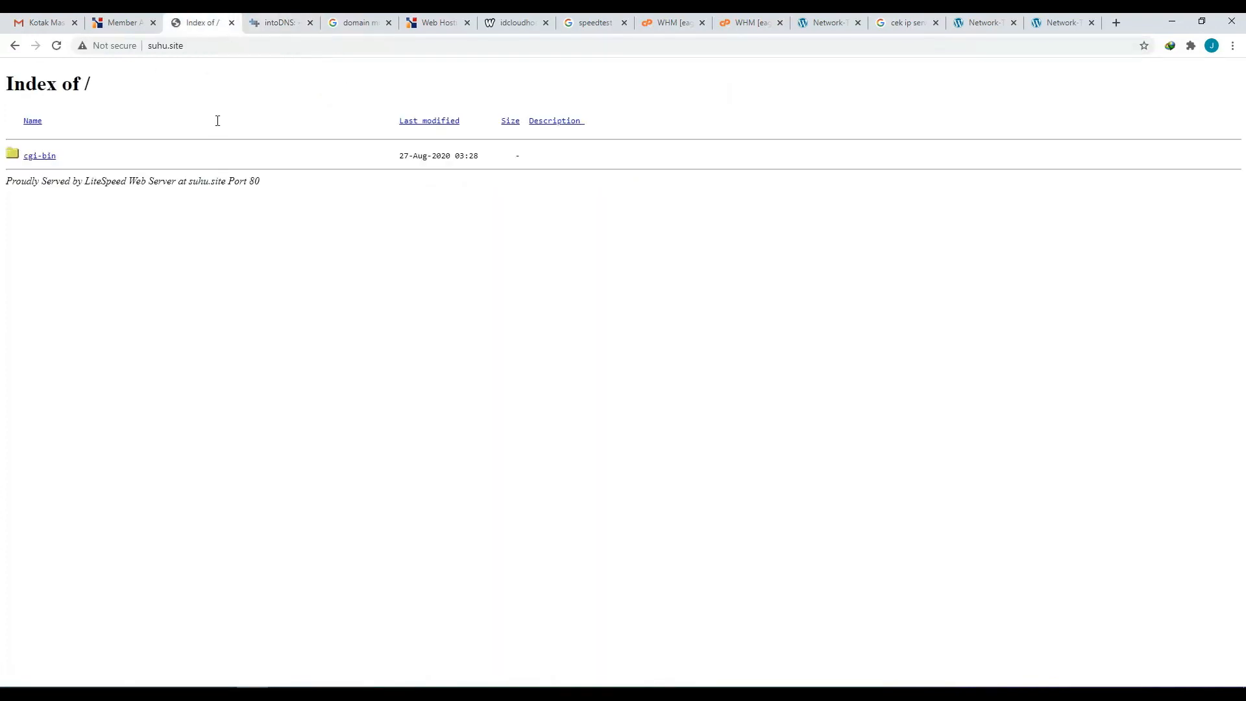
pyautogui.moveTo(8, 78); pyautogui.dragTo(295, 203)
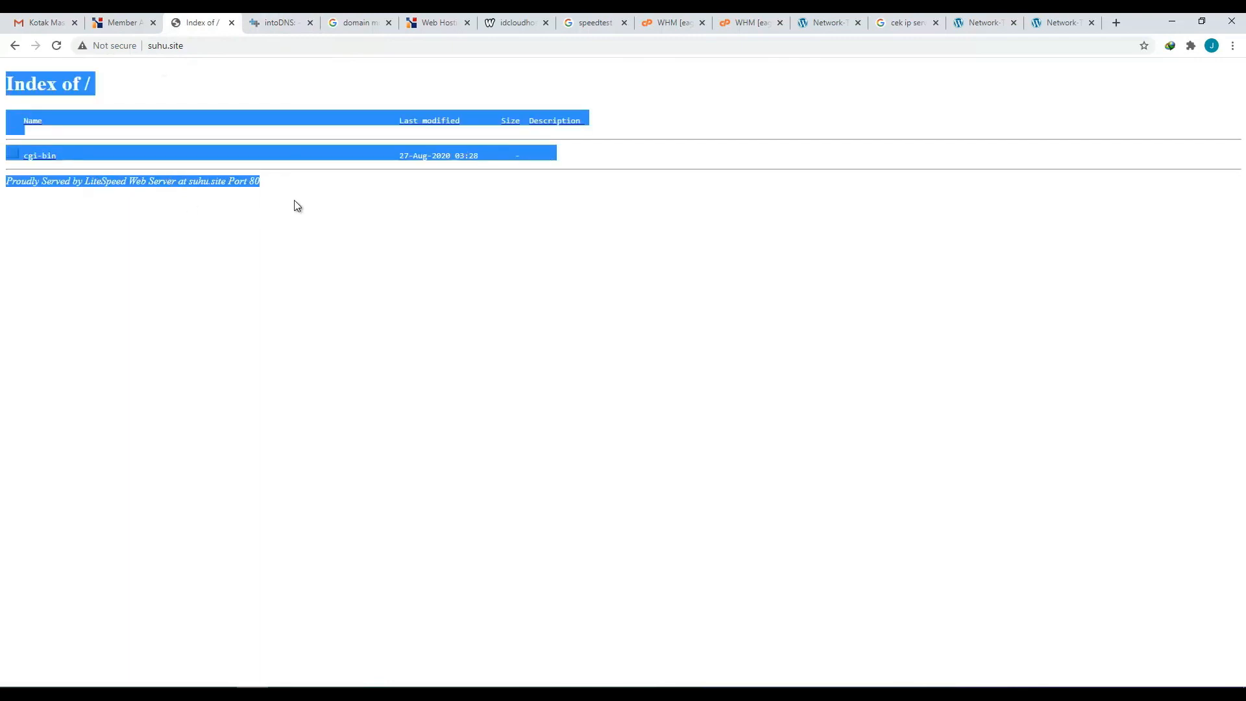
pyautogui.click(305, 246)
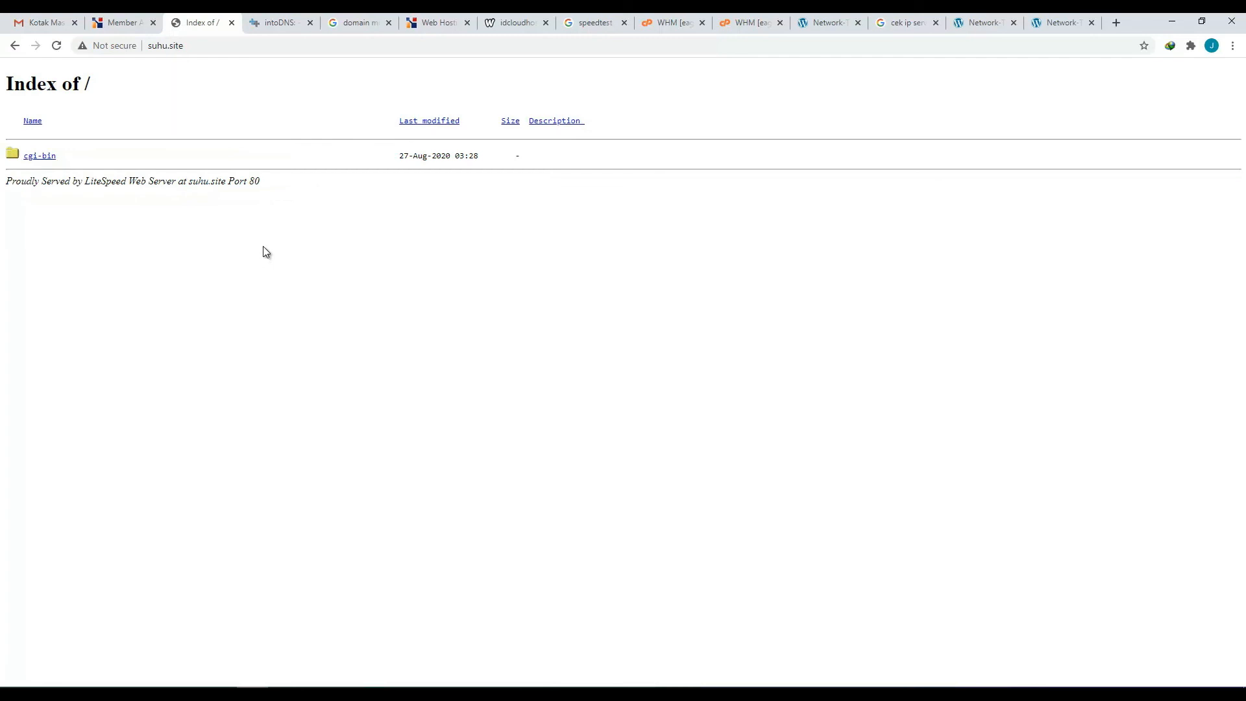